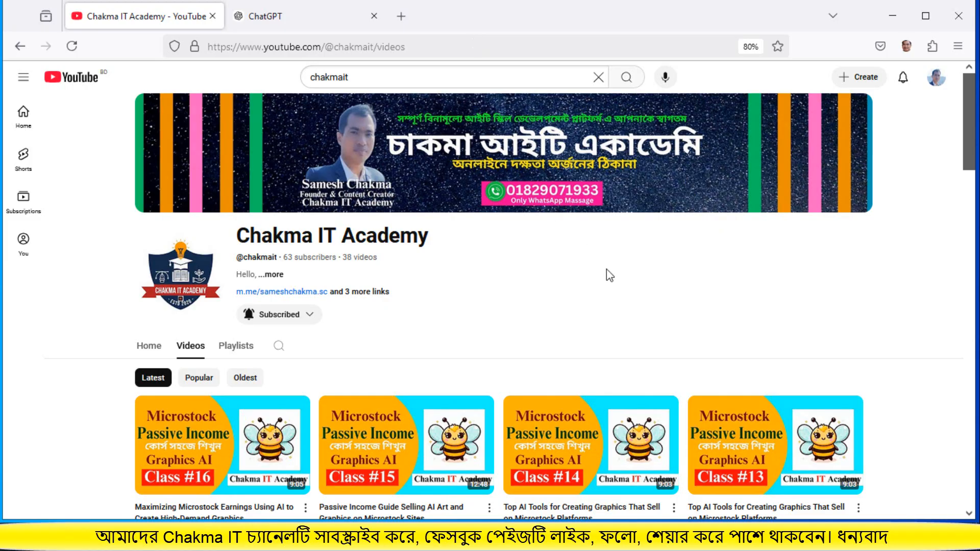
Clear the browser and Notepad windows away, switch to Illustrator and bring up the Font Name List.ai document
left_click(893, 17)
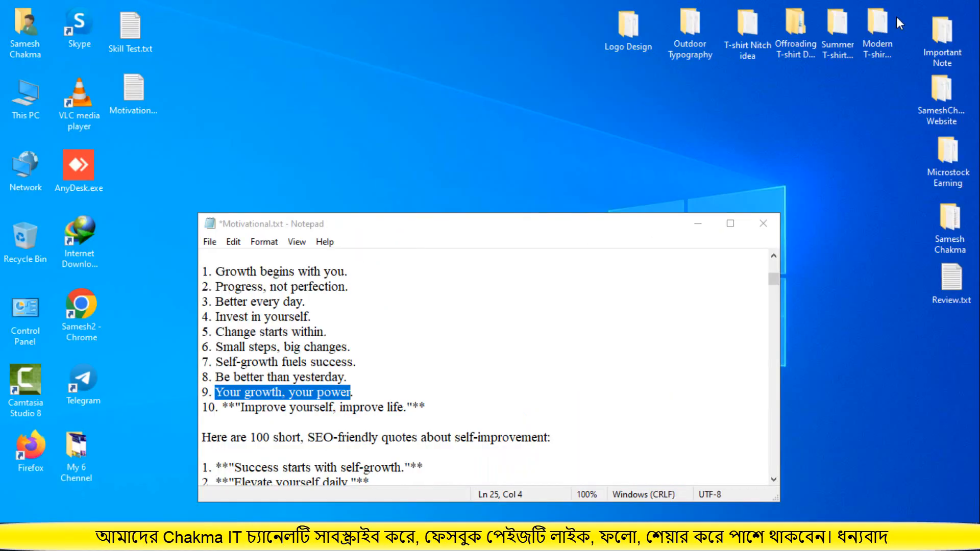
left_click(698, 223)
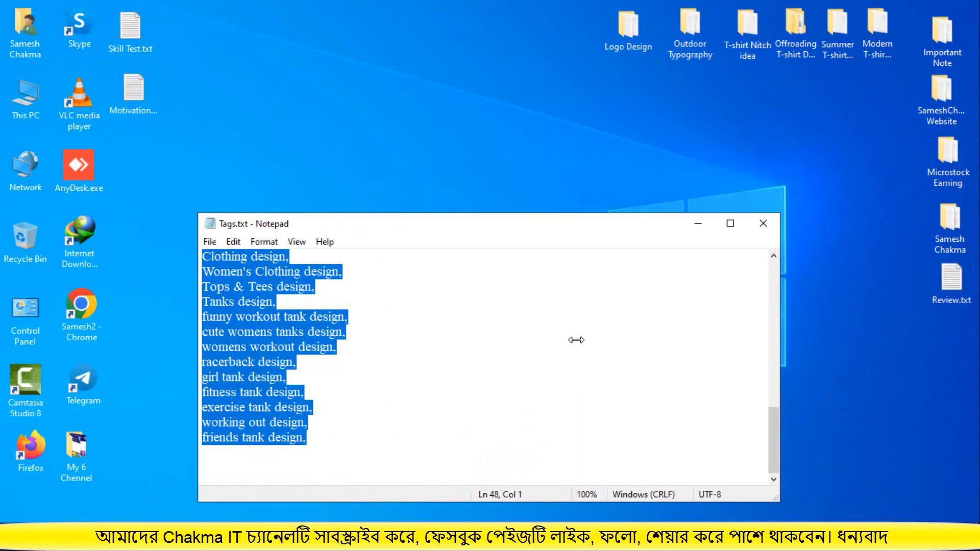
left_click_drag(202, 422, 308, 422)
left_click(389, 539)
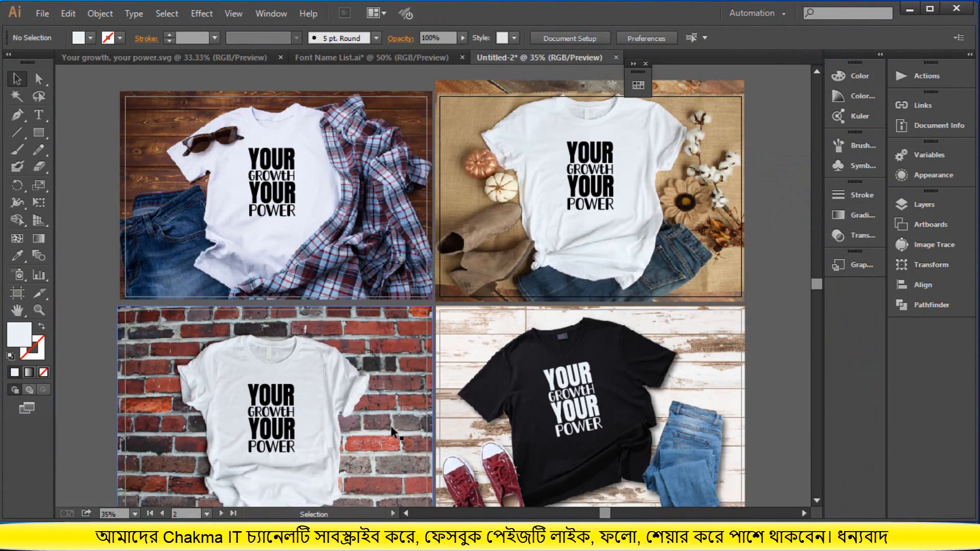
left_click(186, 60)
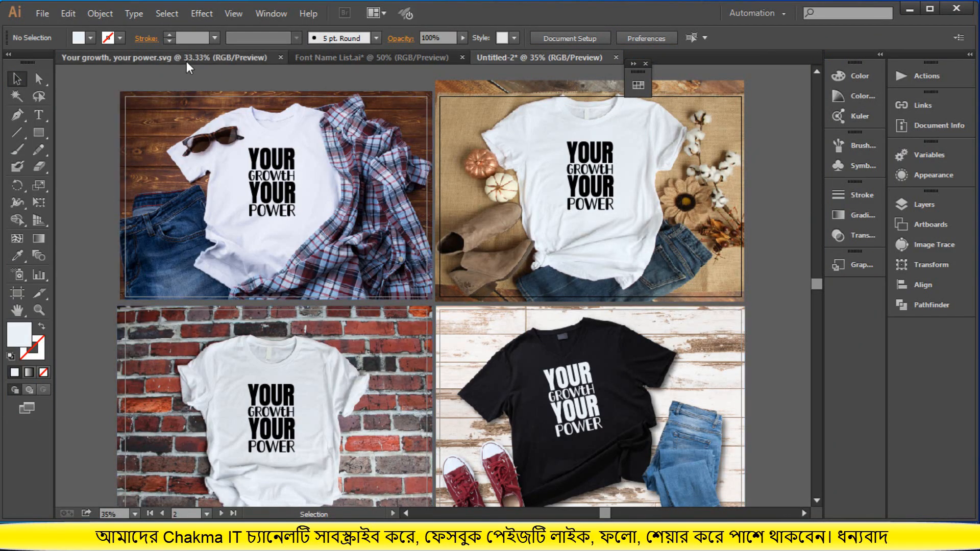
left_click(336, 61)
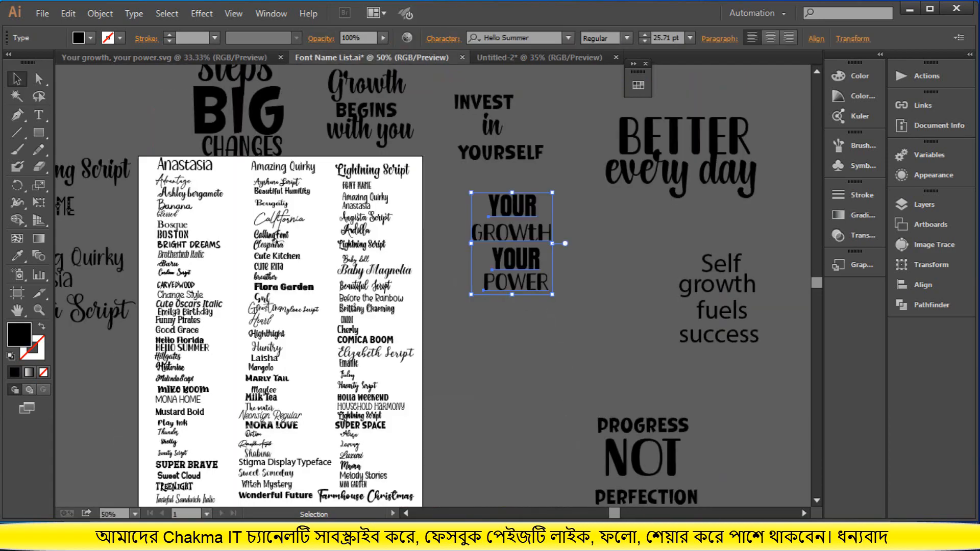
Switch to Motivational.txt in Notepad and remove the asterisks and quotation marks around quote 10, "Improve yourself, improve life."
left_click(666, 537)
left_click(434, 477)
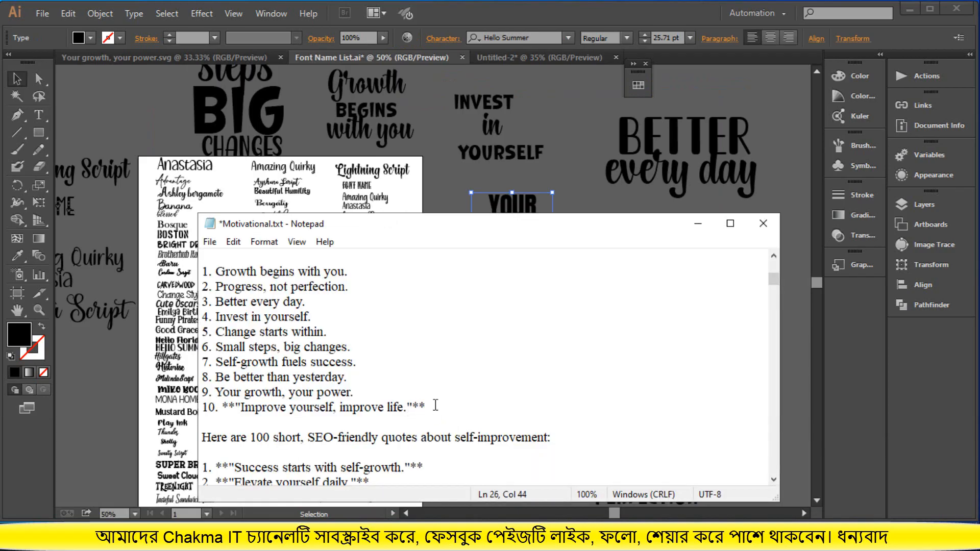
key("BackSpace")
key("BackSpace")
key("BackSpace")
key("BackSpace")
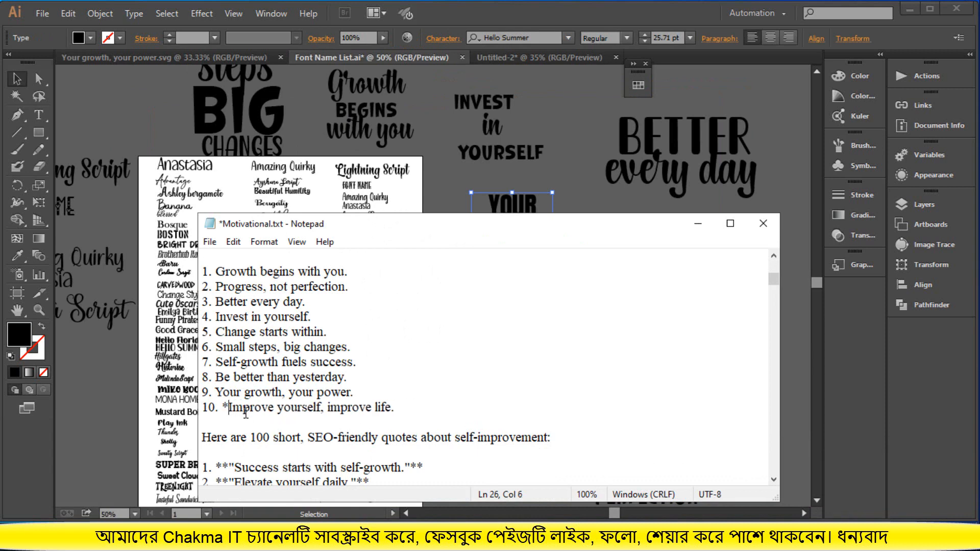
key("BackSpace")
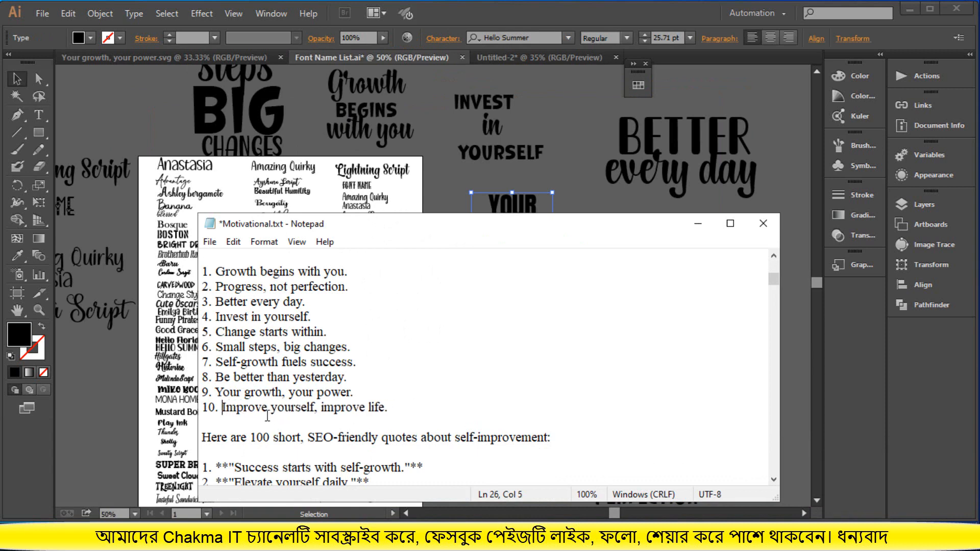
Copy the first word, "Improve", from quote 10 in Motivational.txt
left_click_drag(267, 408, 225, 409)
right_click(230, 408)
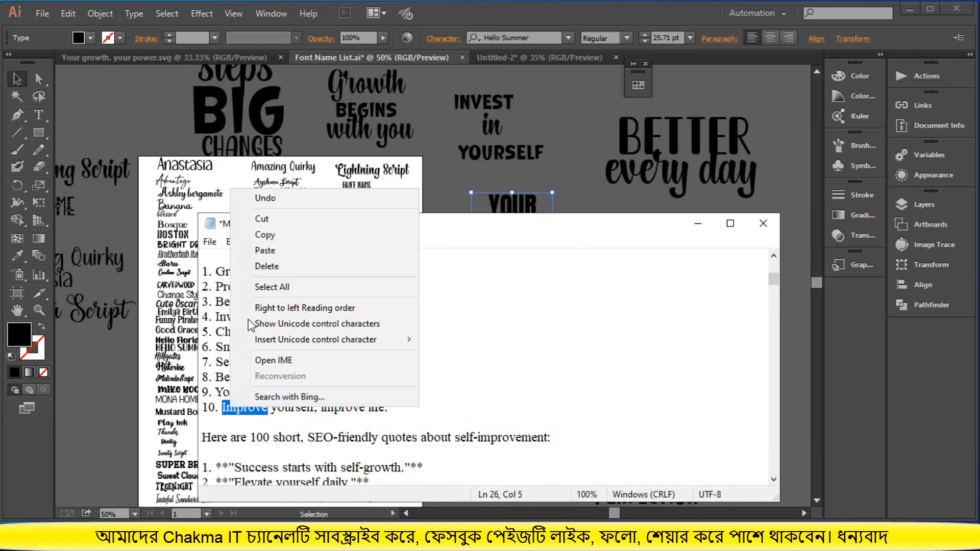
left_click(263, 235)
Paste "Improve" into the Illustrator document at 72 pt and place it below the YOUR GROWTH YOUR POWER lettering
left_click(68, 14)
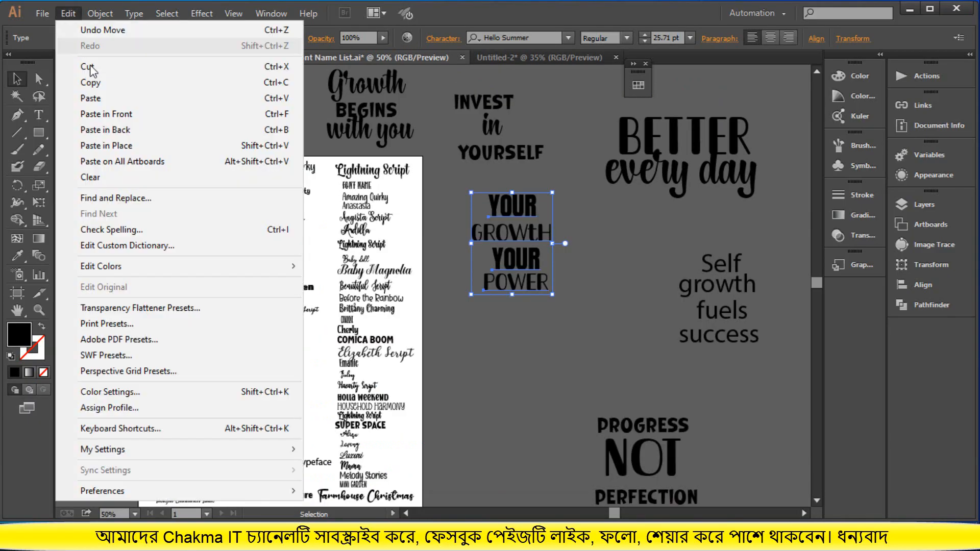
left_click(87, 96)
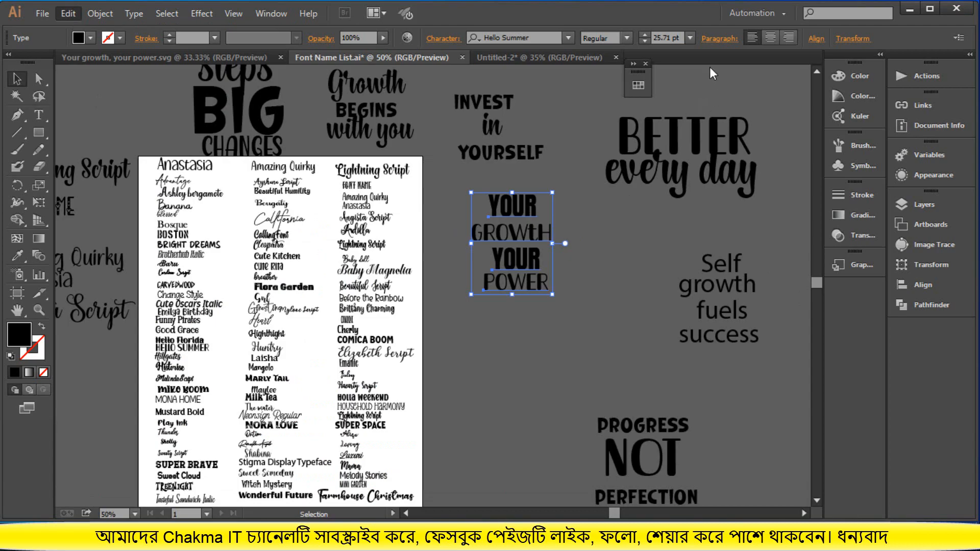
left_click(690, 38)
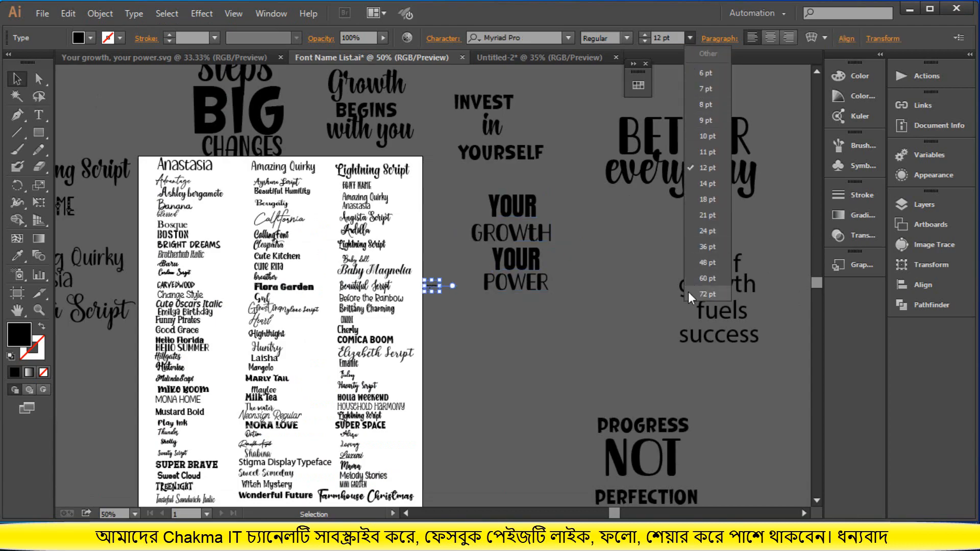
left_click(707, 295)
left_click_drag(464, 294, 497, 343)
Return to Motivational.txt in Notepad and copy the word "yourself" from quote 10
mouse_move(669, 541)
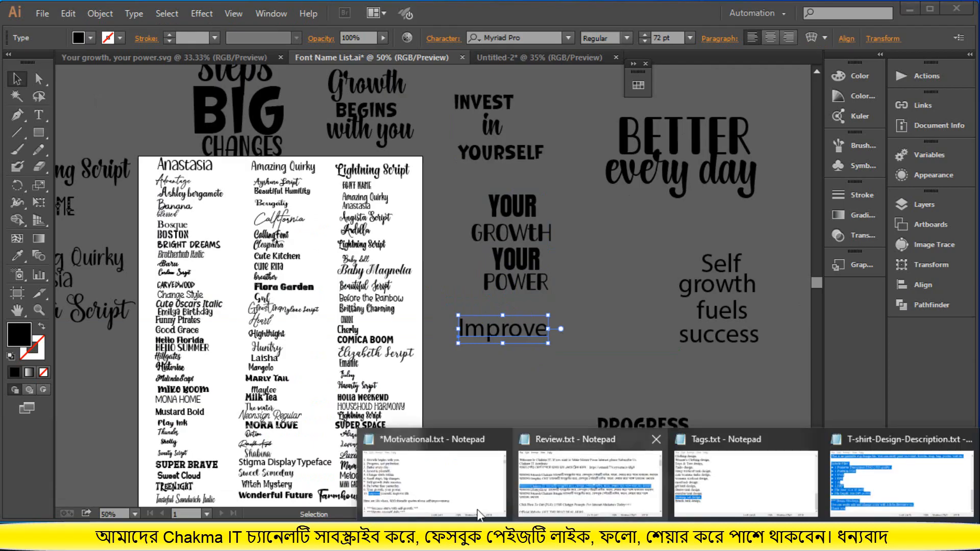
left_click(434, 480)
left_click(348, 416)
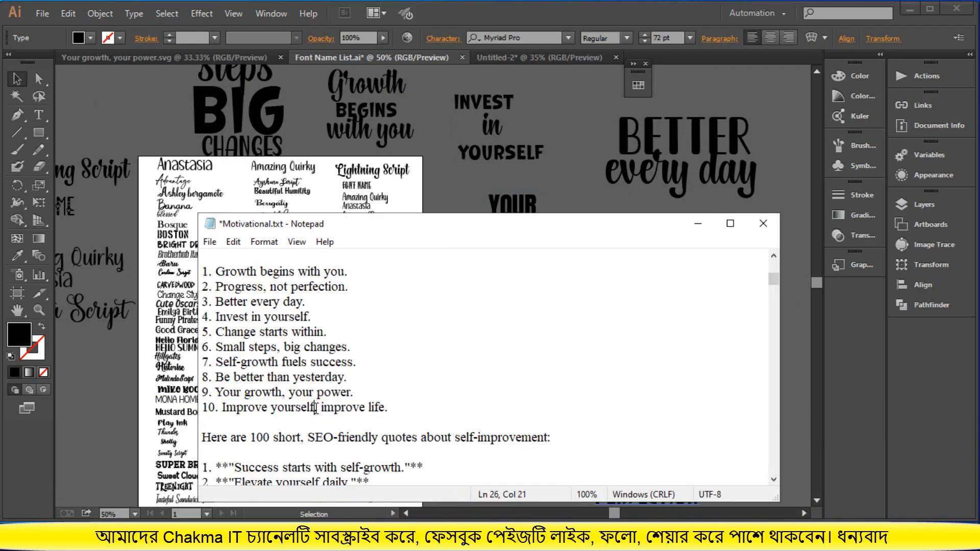
left_click_drag(315, 408, 274, 401)
right_click(280, 403)
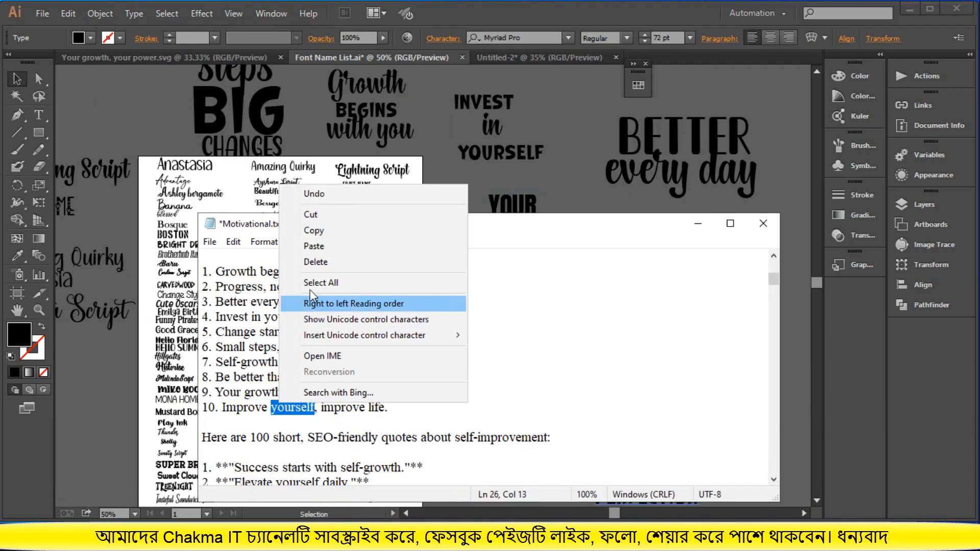
left_click(323, 231)
Paste "yourself" into the Illustrator document at 72 pt and place it directly under "Improve"
left_click(68, 14)
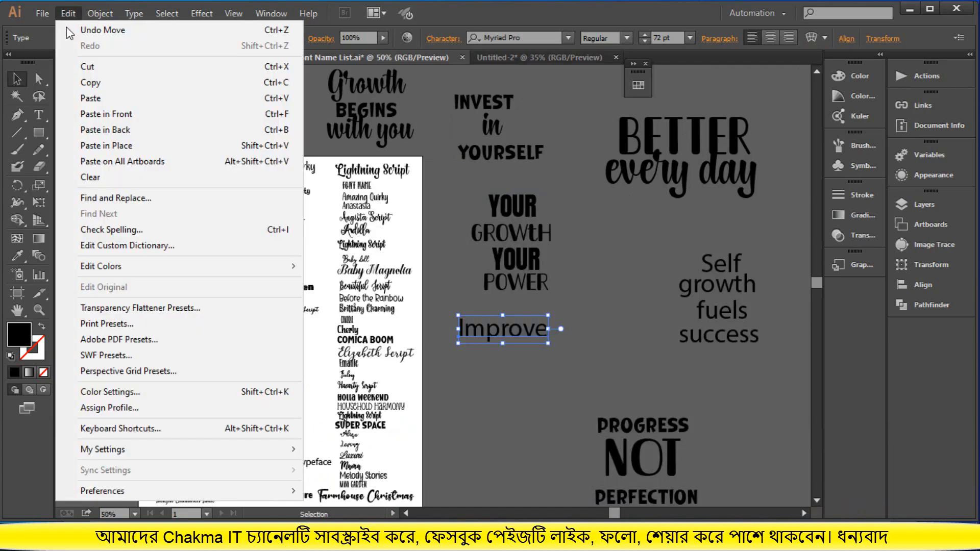
left_click(102, 125)
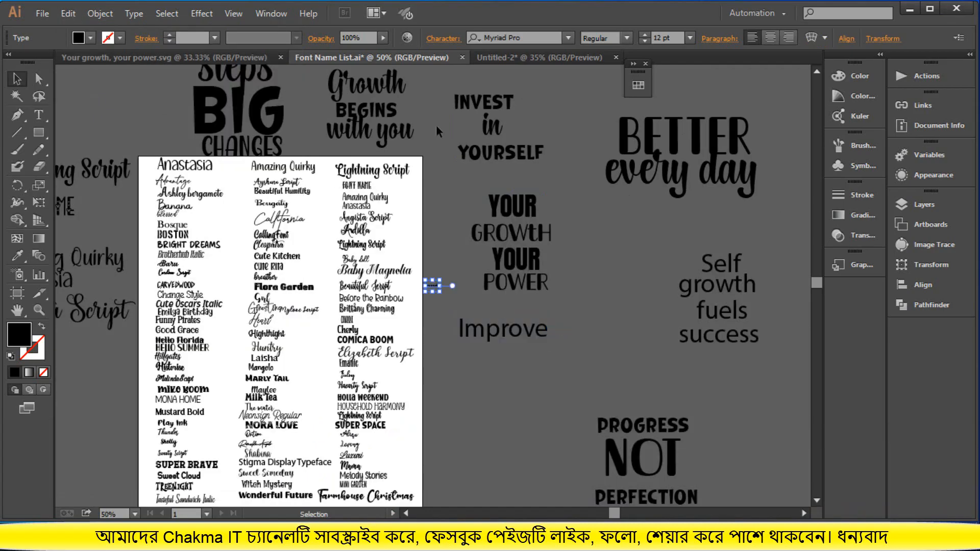
left_click(690, 38)
left_click(703, 290)
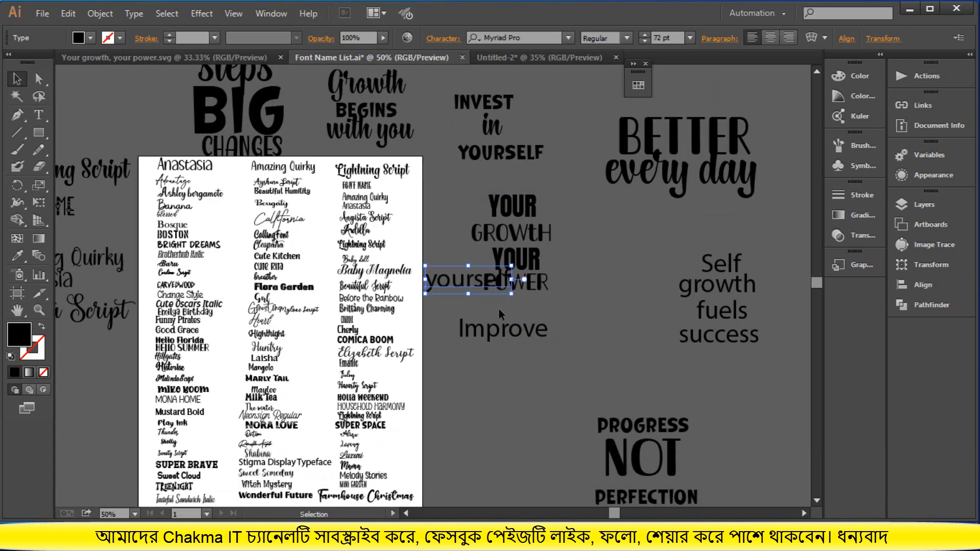
left_click_drag(447, 290, 480, 362)
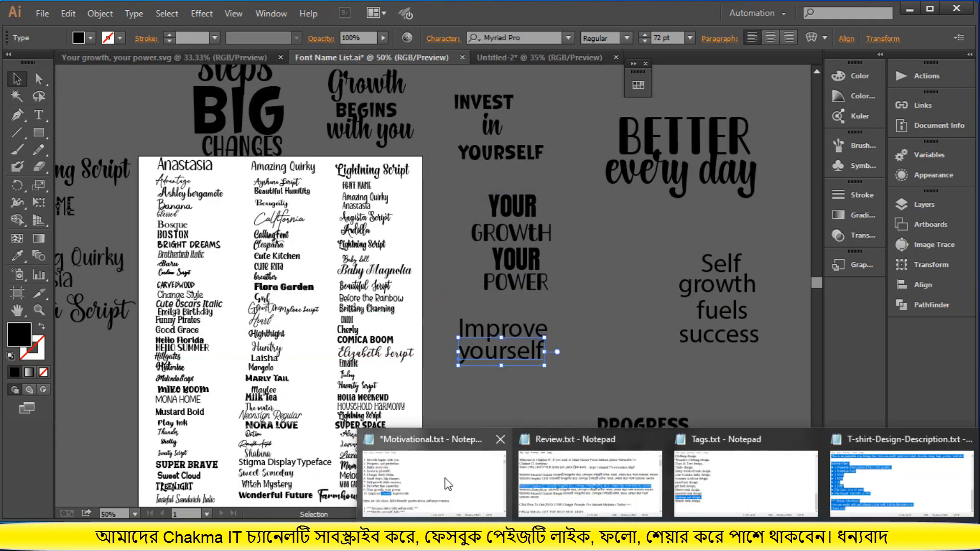
Return to Motivational.txt in Notepad and copy the second "improve" from quote 10
left_click(434, 474)
left_click_drag(365, 405, 325, 407)
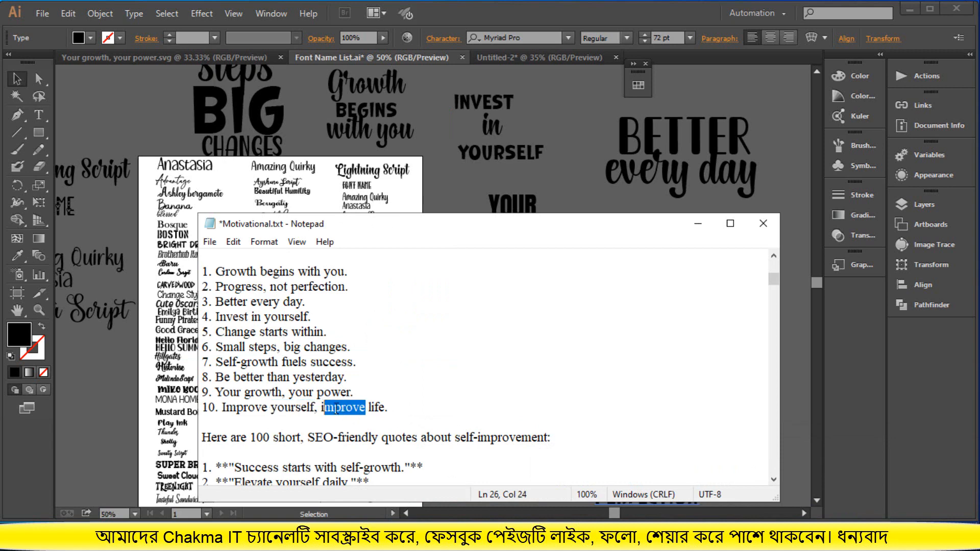
right_click(334, 409)
left_click(366, 408)
left_click_drag(366, 408, 324, 408)
right_click(328, 407)
left_click(356, 421)
right_click(329, 414)
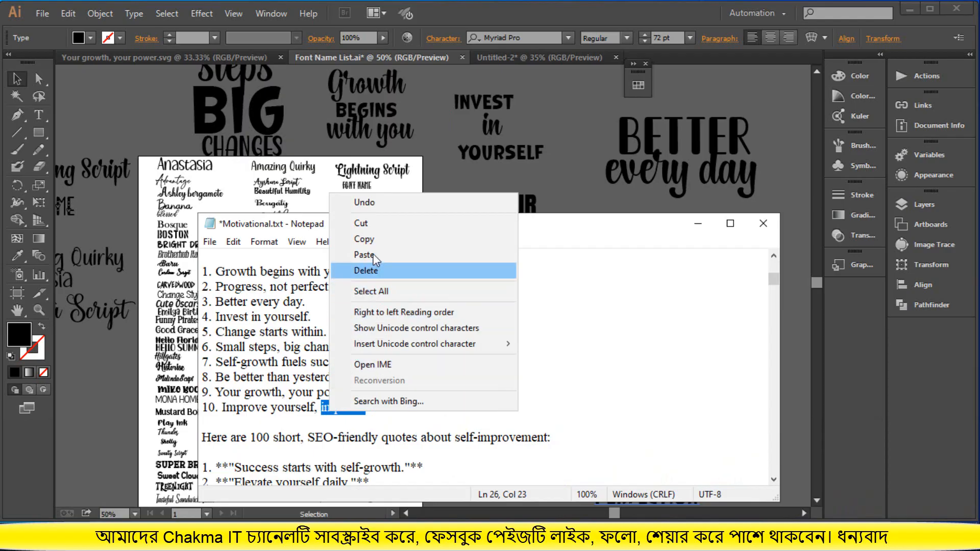
left_click(376, 240)
Paste "improve" into the Illustrator document at 72 pt and place it directly under "yourself"
left_click(68, 14)
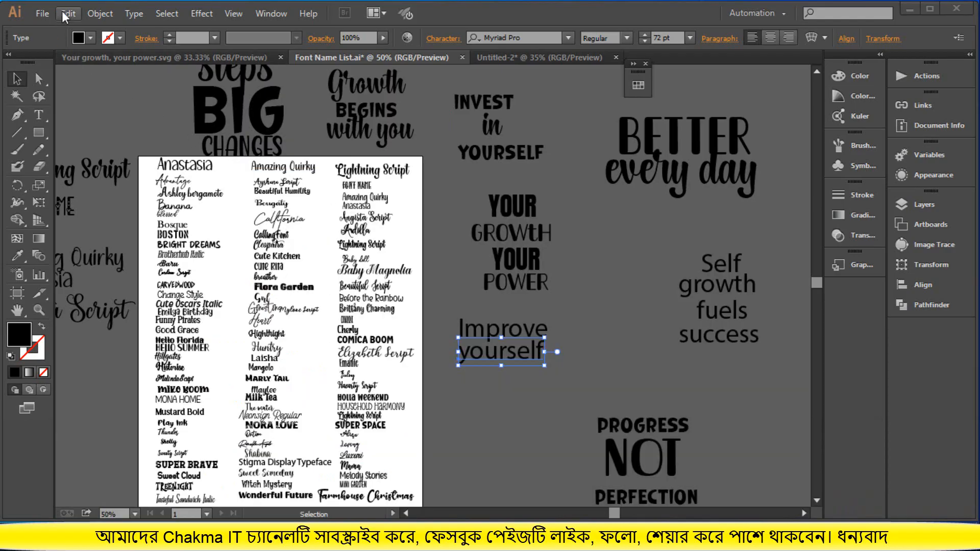
left_click(84, 100)
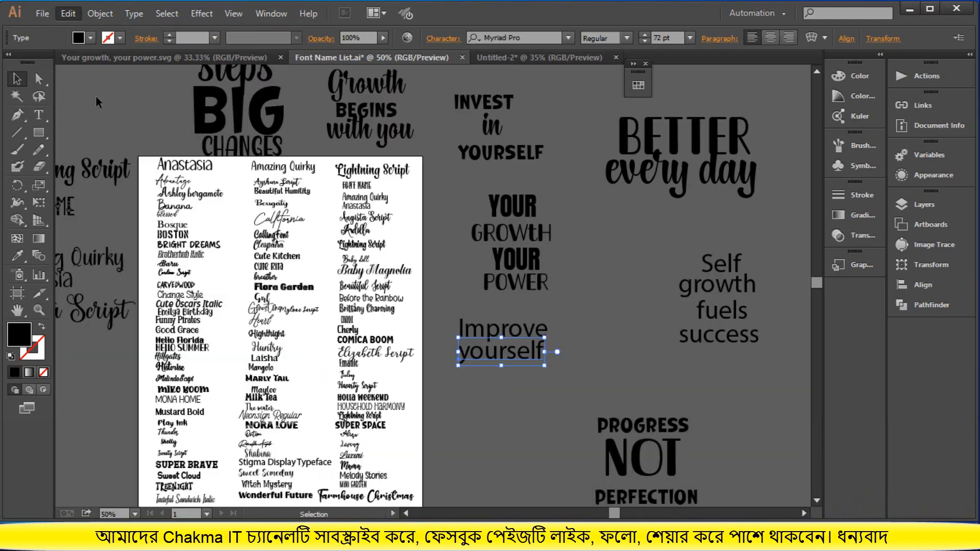
left_click(690, 39)
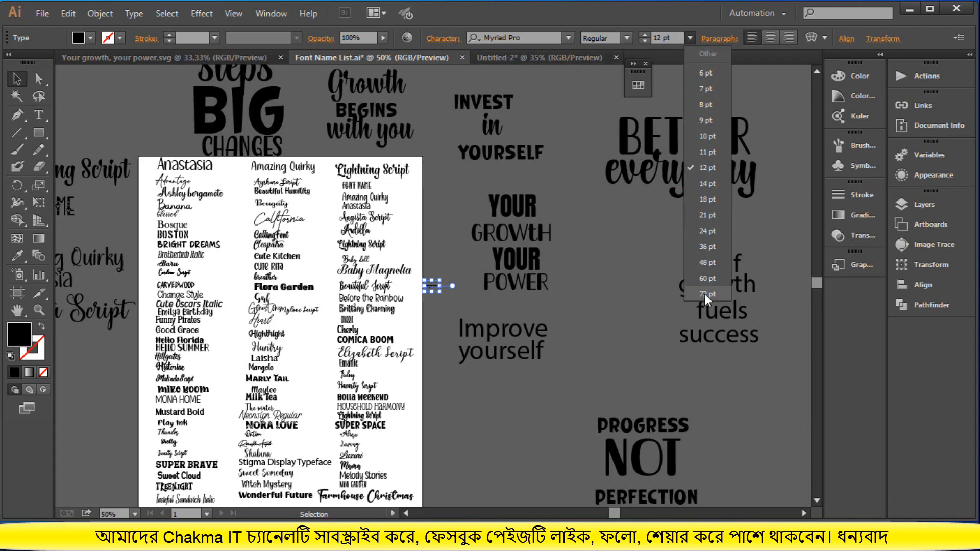
left_click(706, 294)
left_click_drag(472, 280, 529, 419)
Return to Motivational.txt in Notepad and copy the last word, "life", from quote 10 without the period
mouse_move(669, 539)
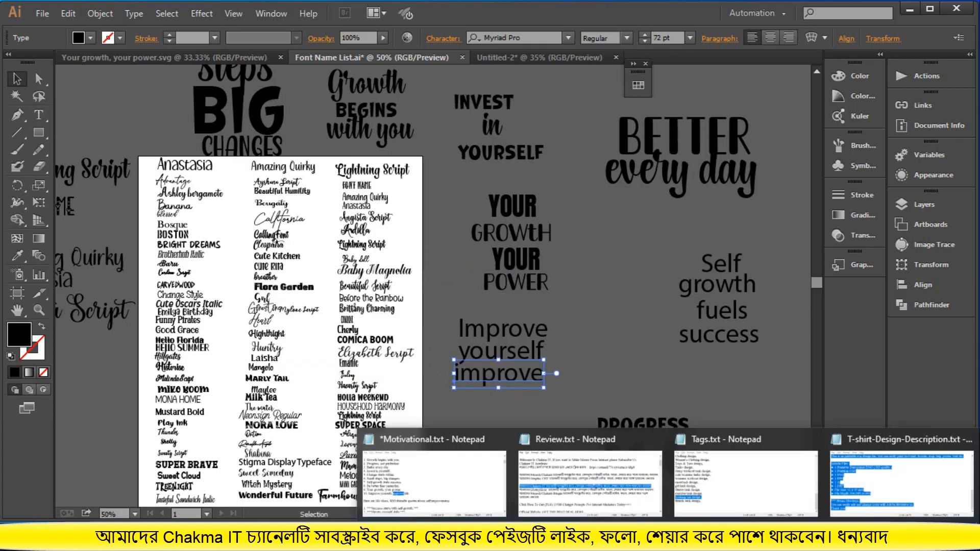
left_click(365, 431)
left_click(394, 417)
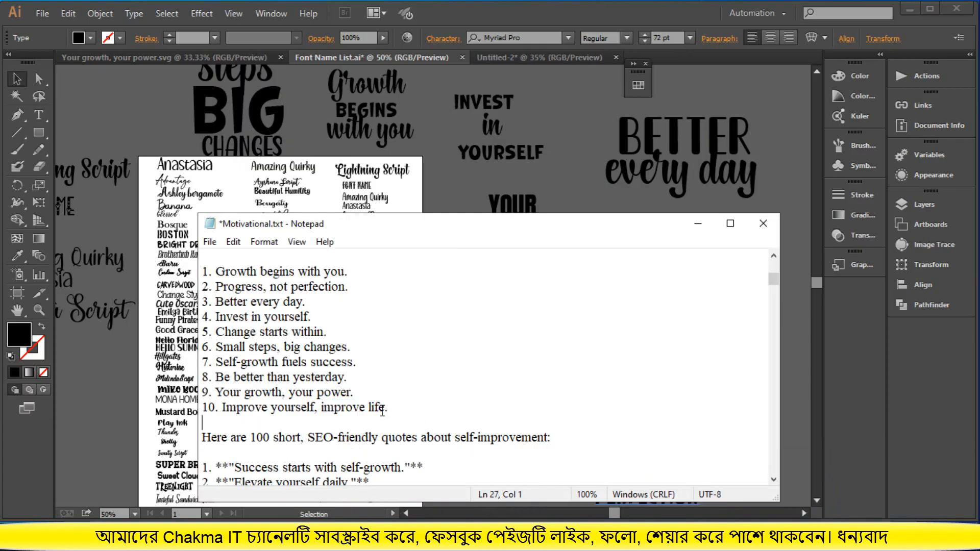
left_click_drag(385, 408, 371, 408)
right_click(377, 409)
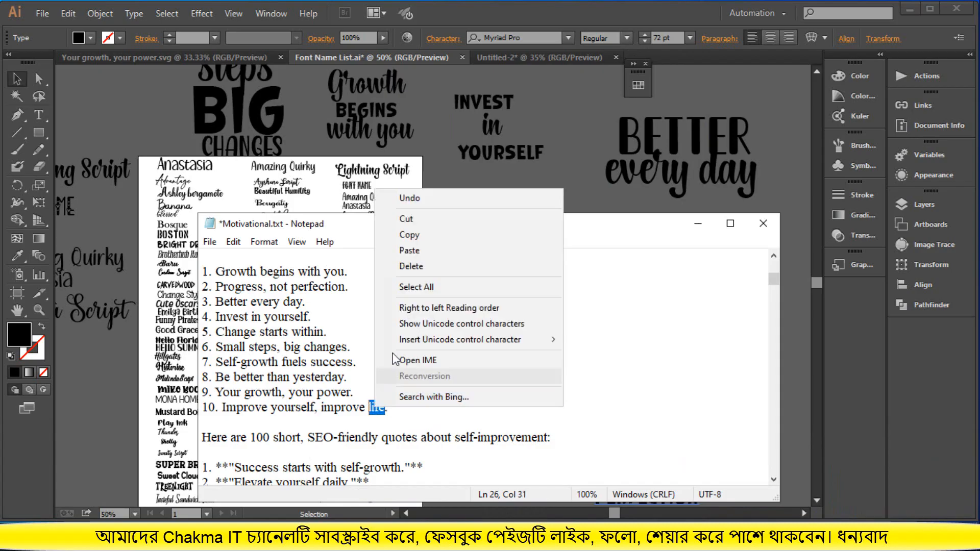
left_click(424, 234)
Paste "life" into the Illustrator document at 72 pt, place it below the second "improve" and deselect it
left_click(66, 14)
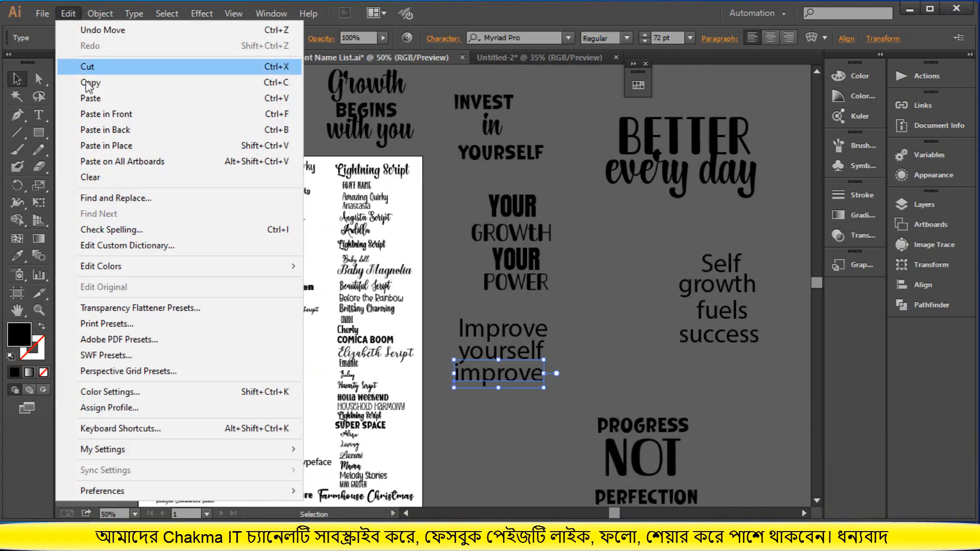
left_click(85, 96)
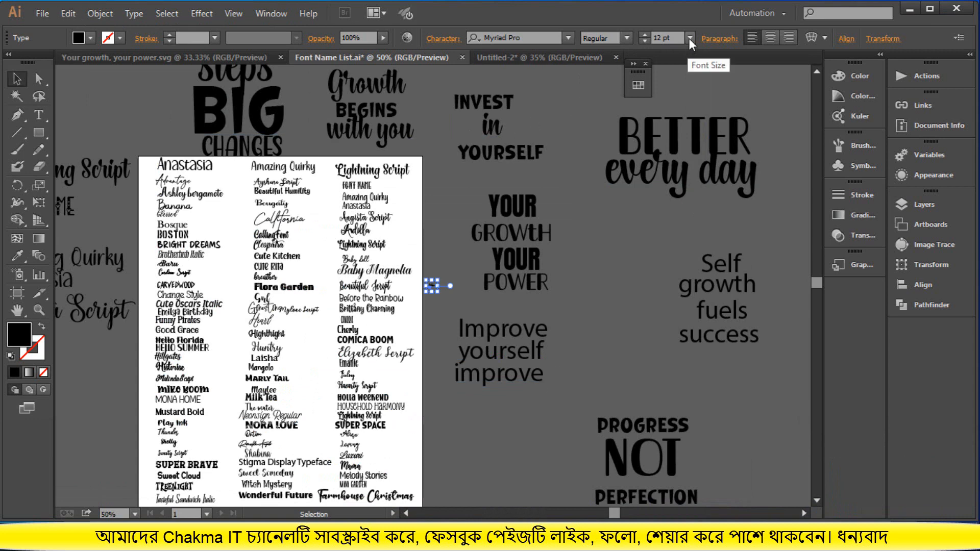
left_click(690, 38)
left_click(703, 298)
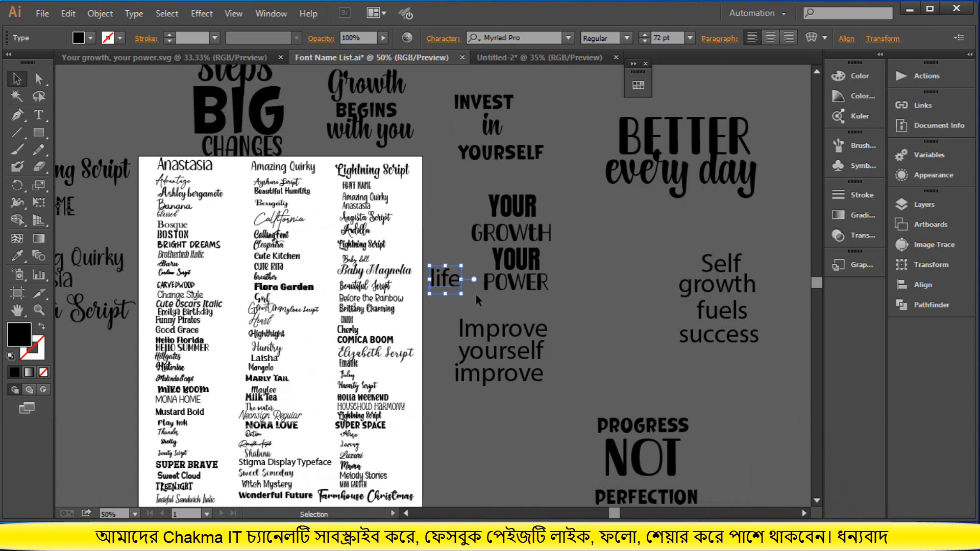
left_click_drag(457, 292, 501, 420)
left_click(578, 378)
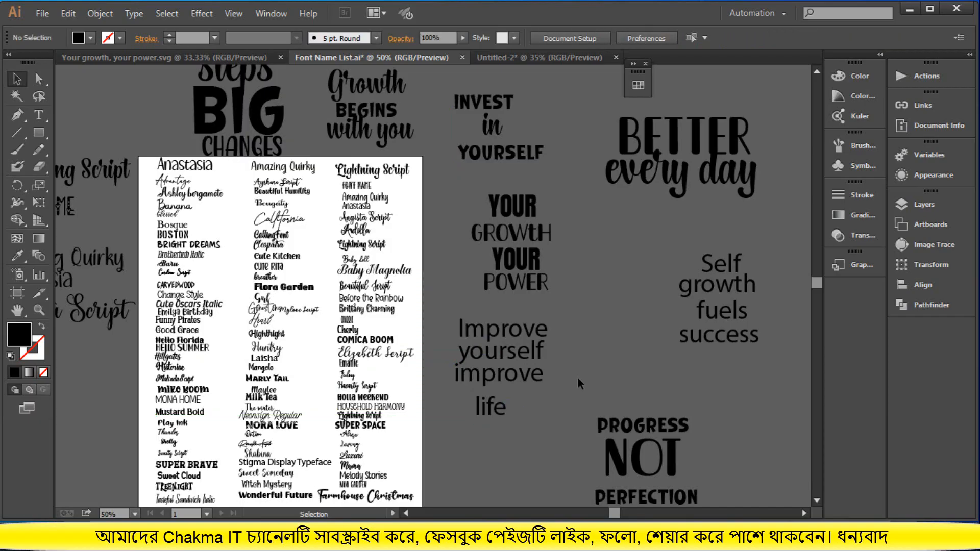
Apply the Hello Summer style of the POWER lettering to "life" with the Eyedropper and change the word to uppercase
left_click(501, 410)
left_click(17, 255)
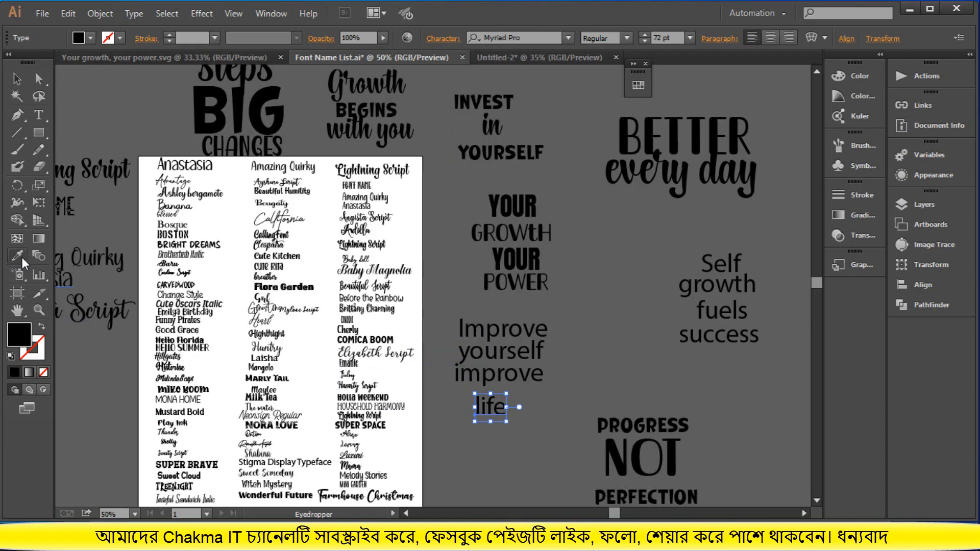
left_click(488, 288)
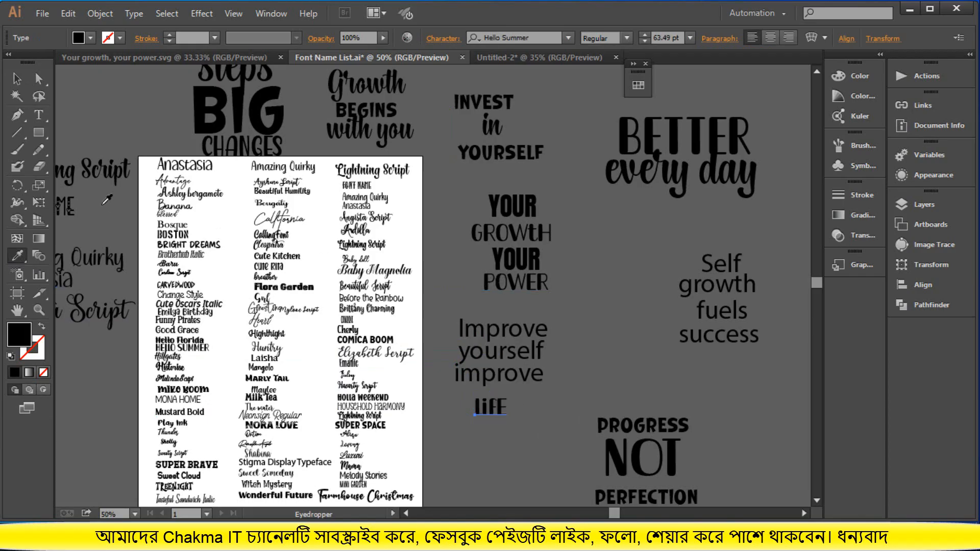
left_click(136, 14)
mouse_move(180, 223)
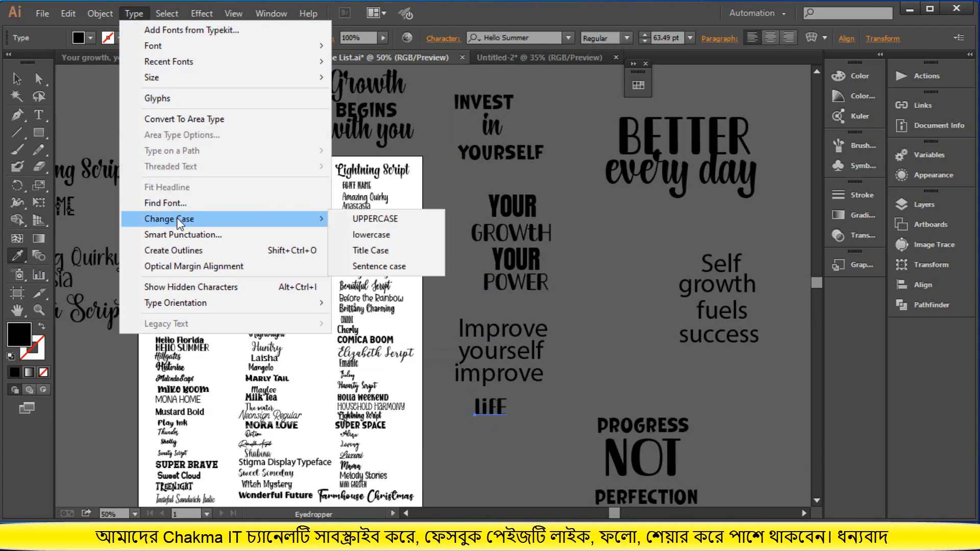
left_click(384, 219)
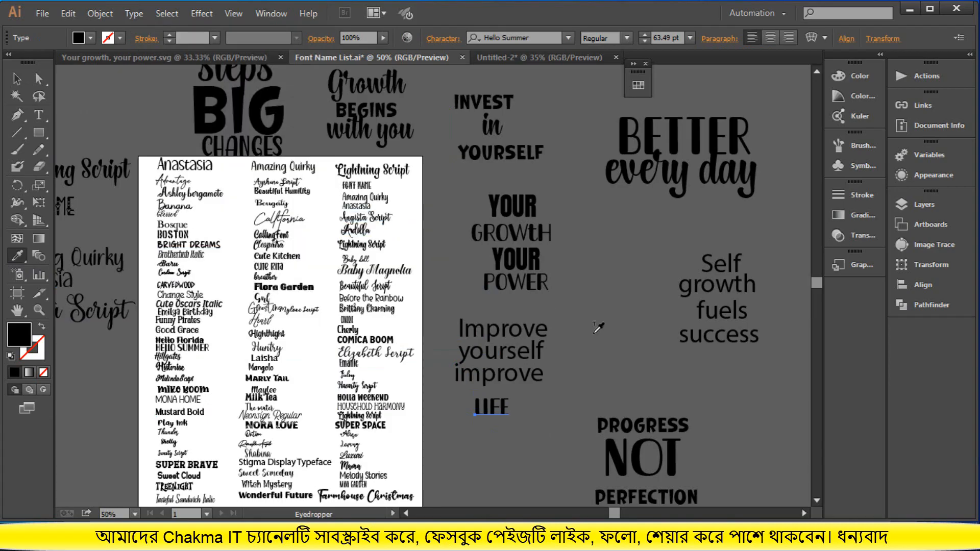
Apply the Hello Summer style of "LIFE" to "yourself" with the Eyedropper and change the word to uppercase
left_click(16, 79)
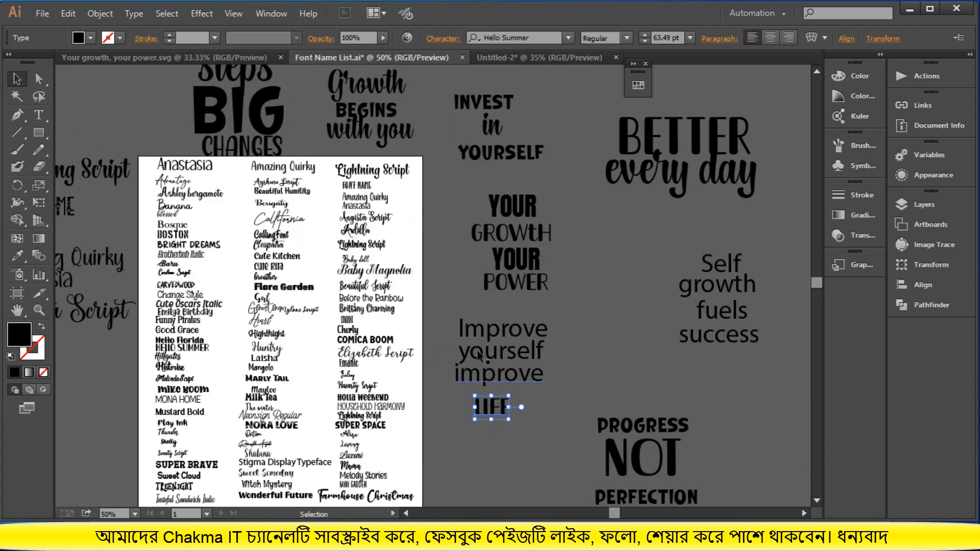
left_click(503, 353)
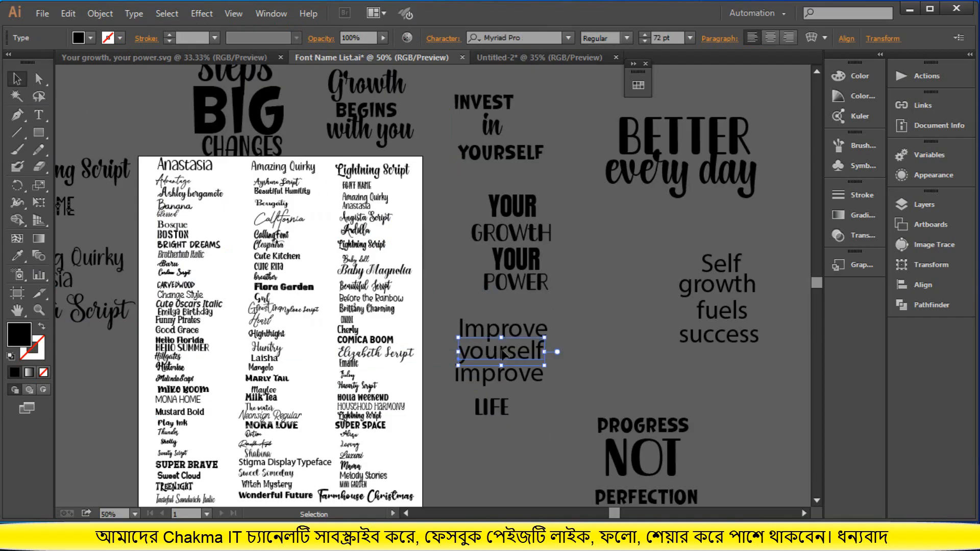
left_click(505, 379)
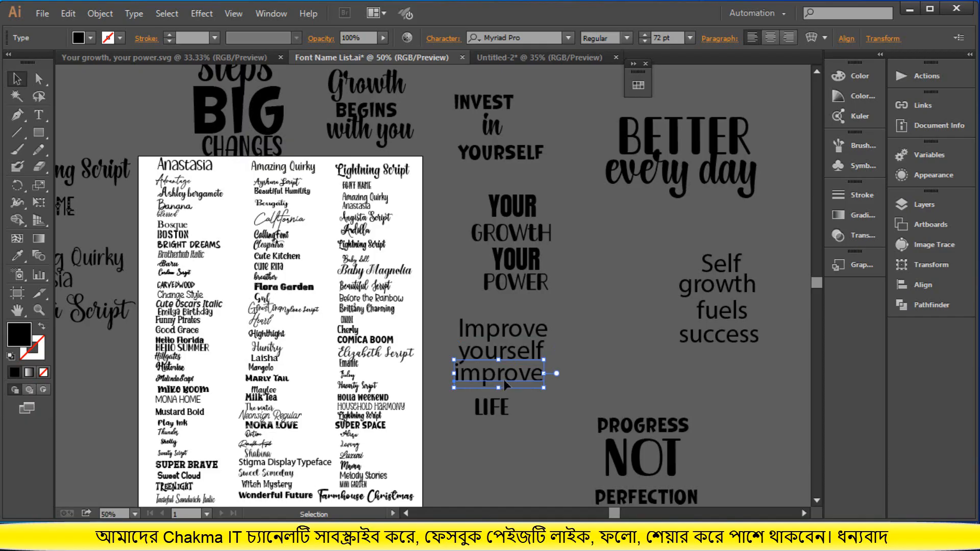
left_click(501, 407)
left_click(513, 358)
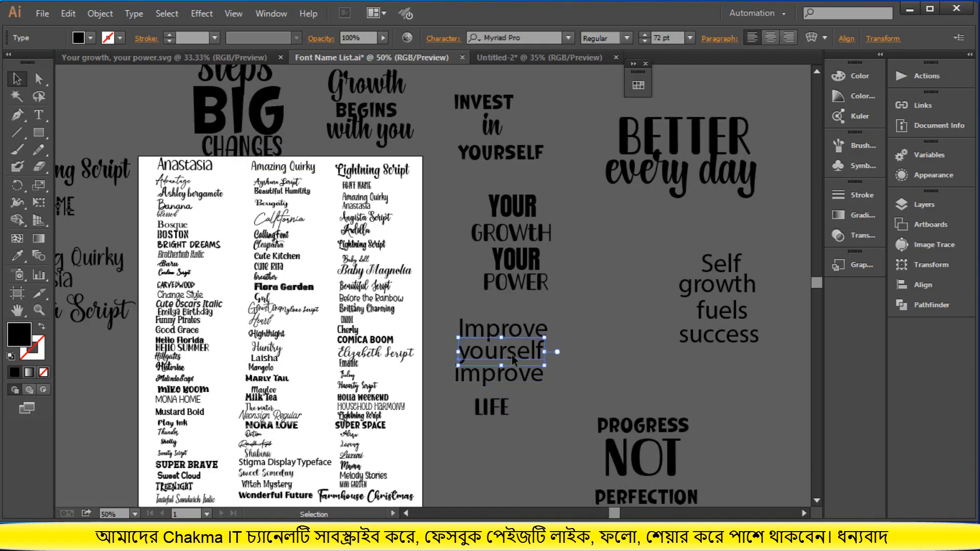
left_click(18, 256)
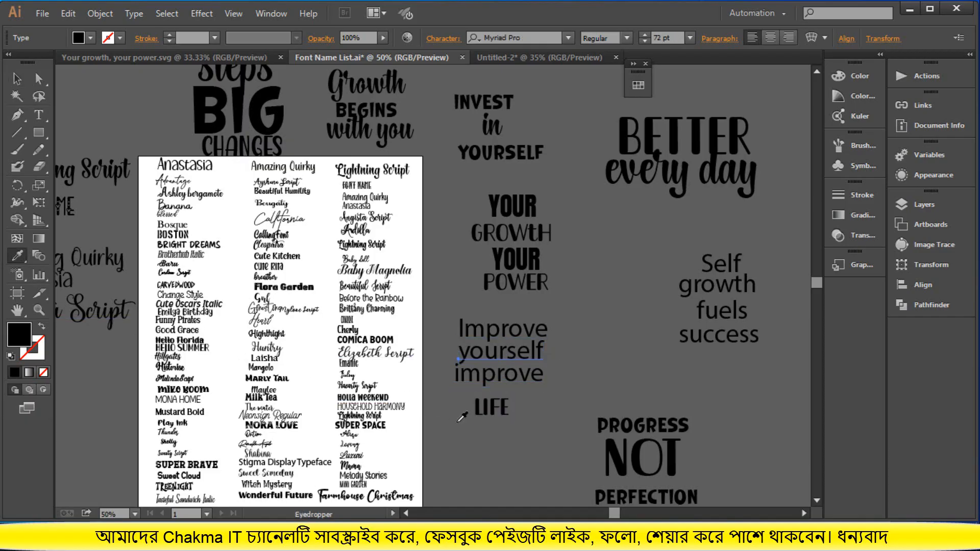
left_click(478, 407)
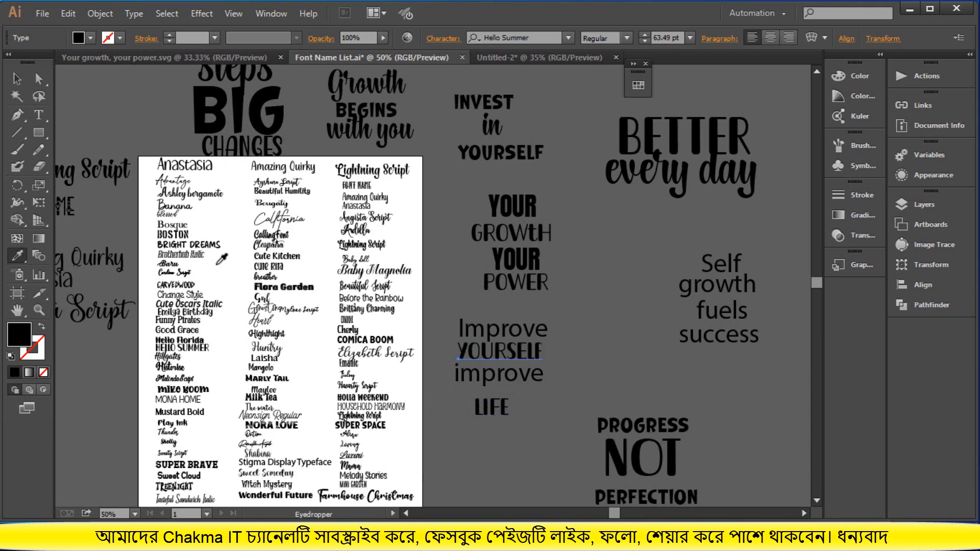
left_click(133, 13)
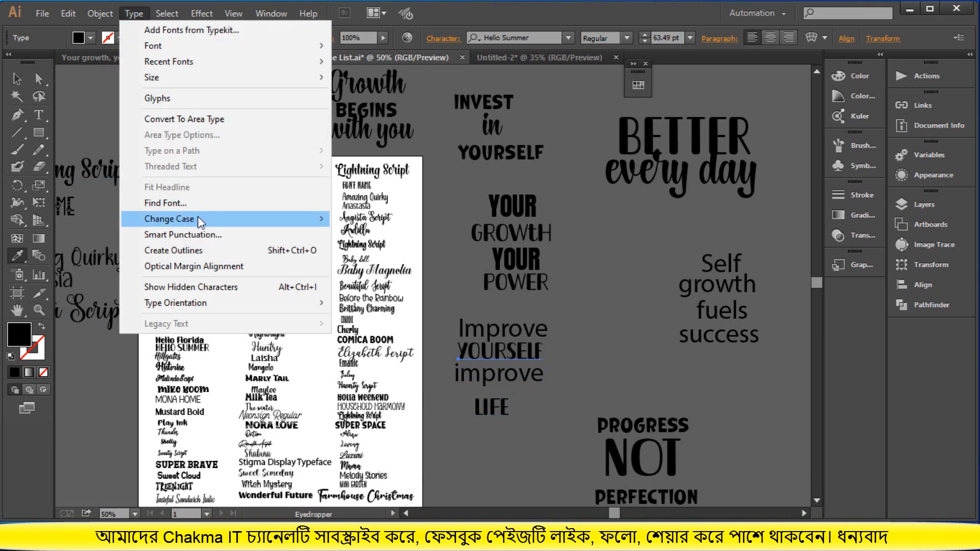
mouse_move(316, 220)
left_click(378, 214)
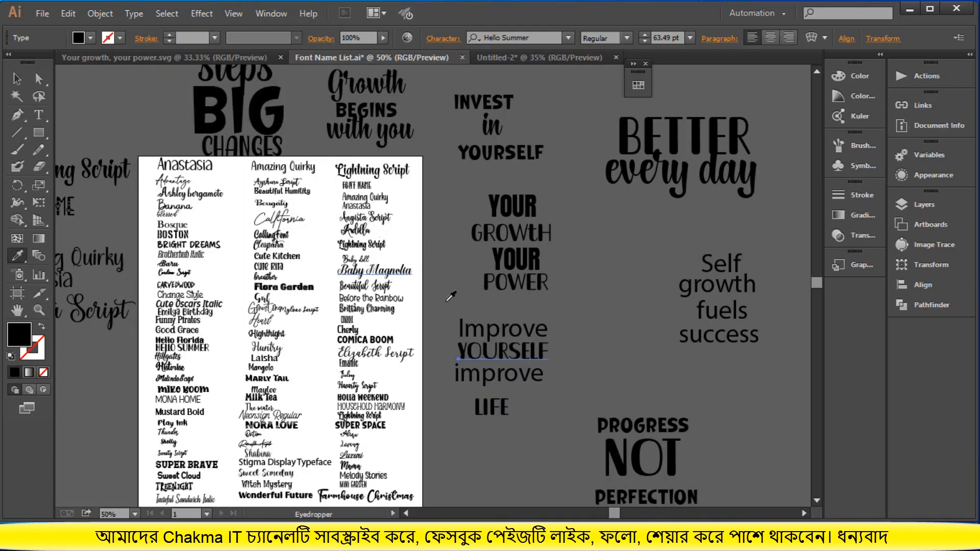
left_click(17, 79)
left_click(526, 351)
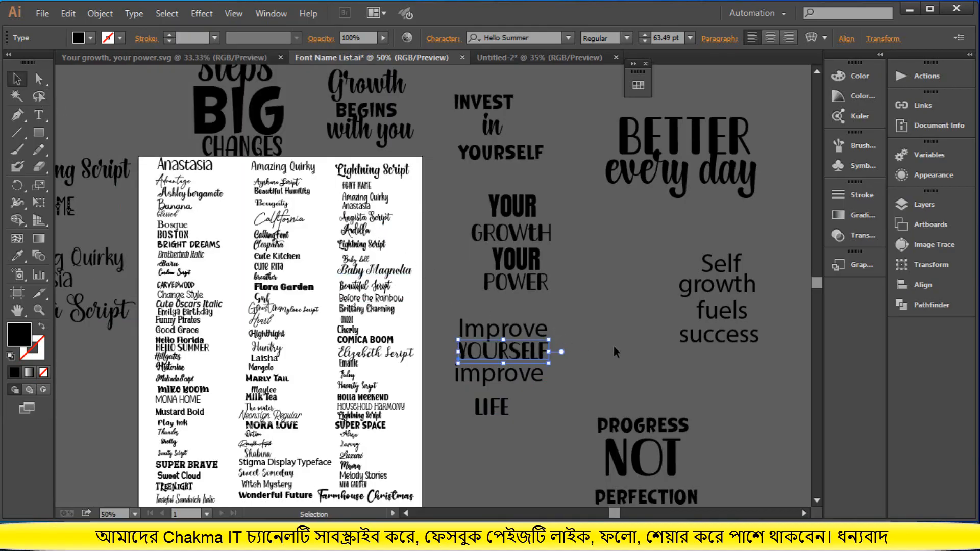
Apply the Anton style of the "YOUR" lettering to the second "improve" with the Eyedropper and change it to uppercase
left_click(537, 377)
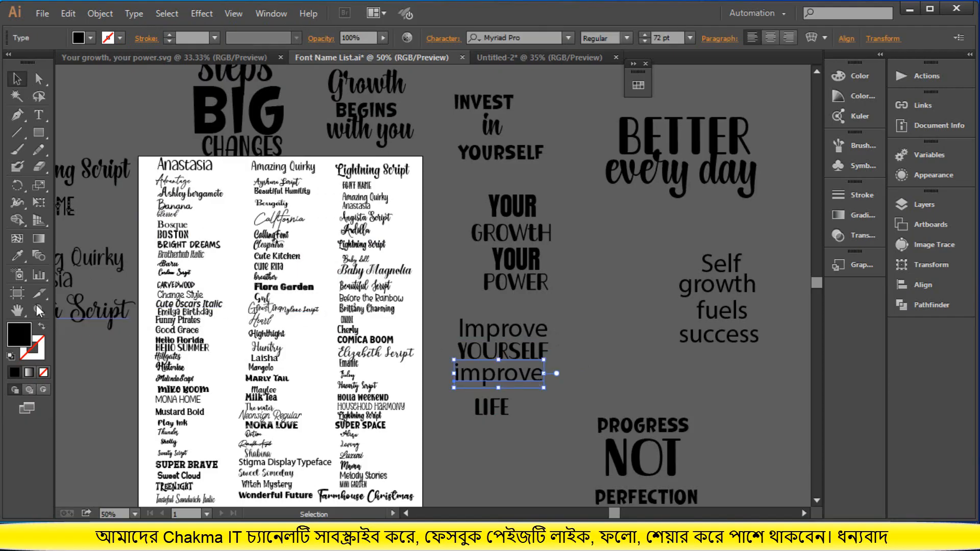
left_click(21, 254)
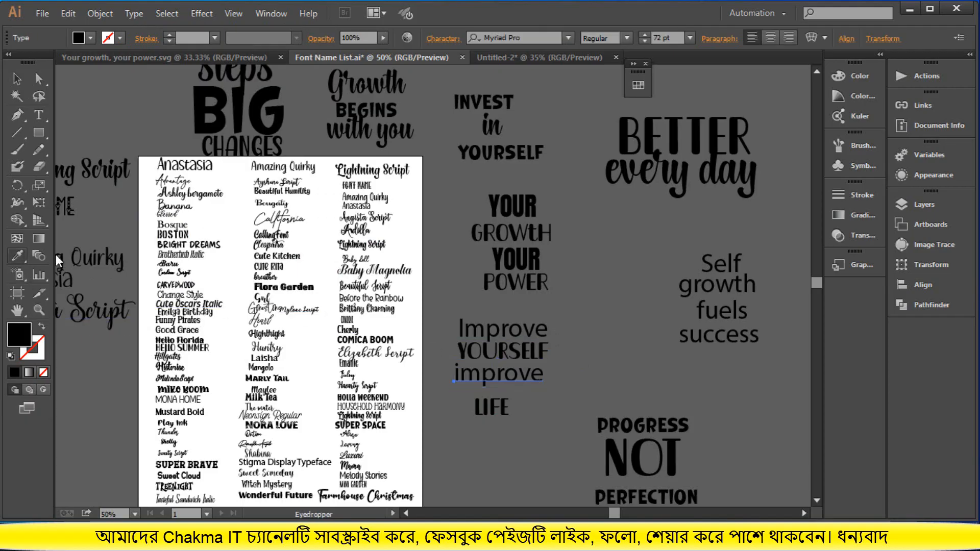
left_click(514, 263)
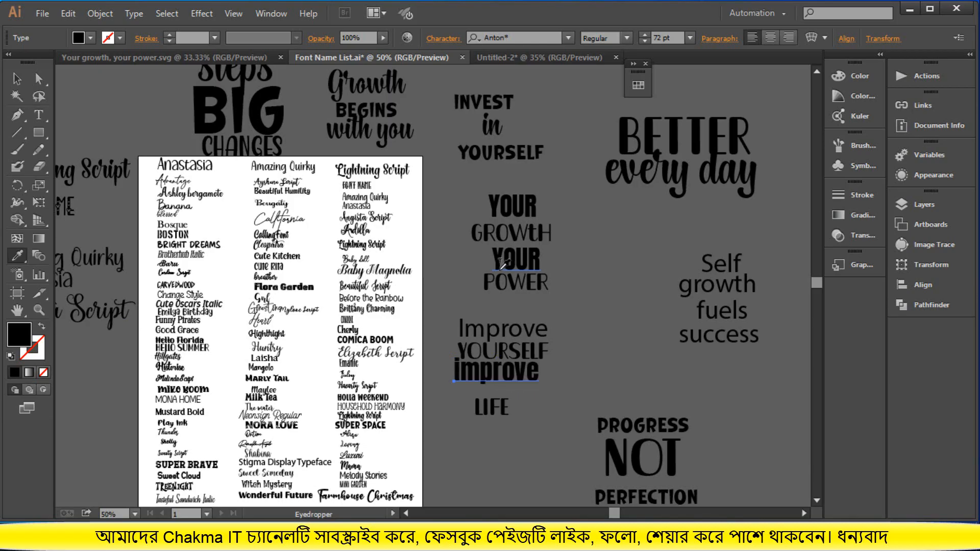
left_click(141, 11)
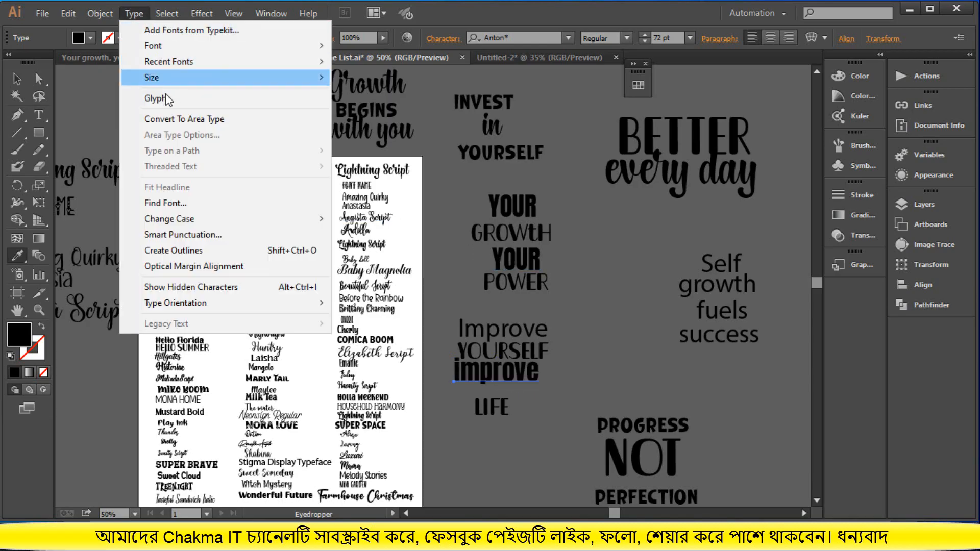
mouse_move(173, 218)
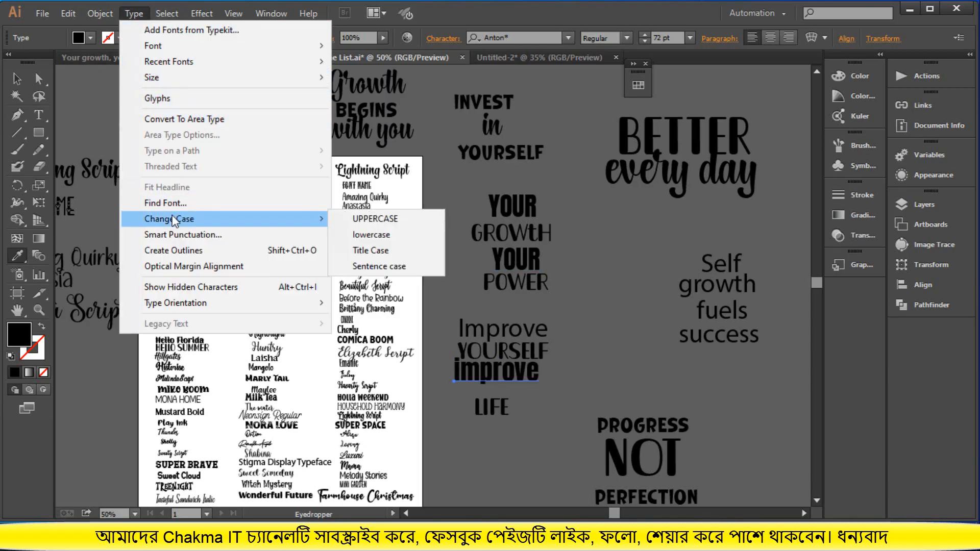
left_click(424, 219)
left_click(17, 79)
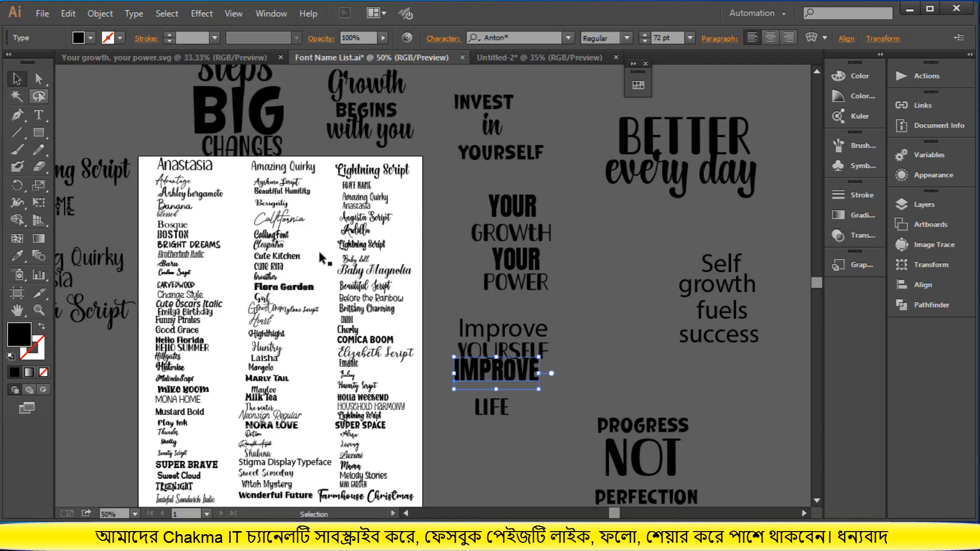
Apply the Anton style of the lower "IMPROVE" to the first "Improve" with the Eyedropper and deselect it
left_click(480, 331)
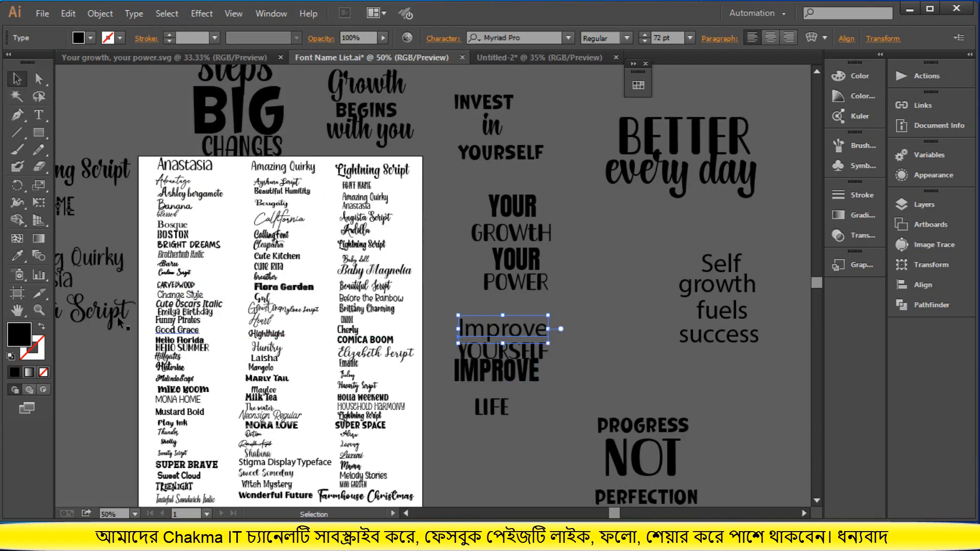
left_click(17, 255)
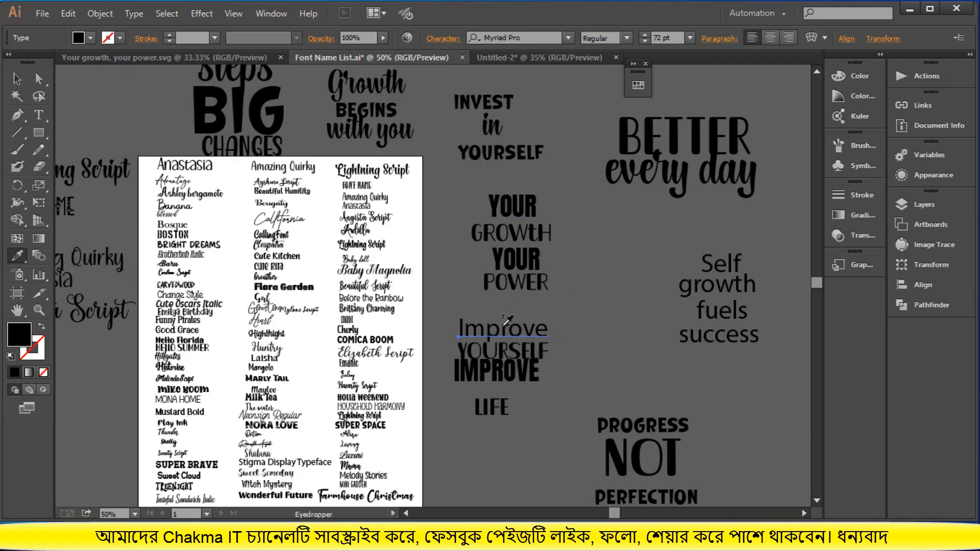
left_click(500, 369)
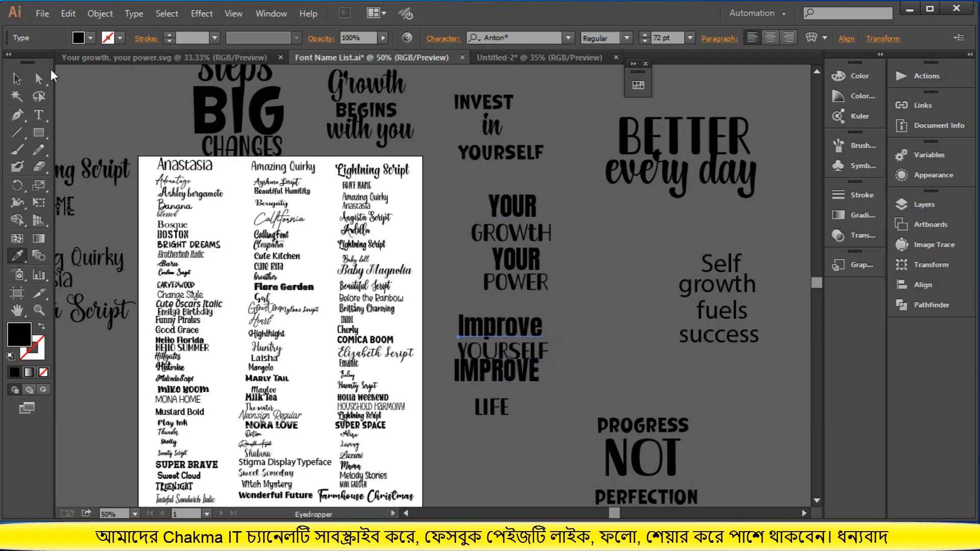
left_click(18, 80)
left_click(584, 326)
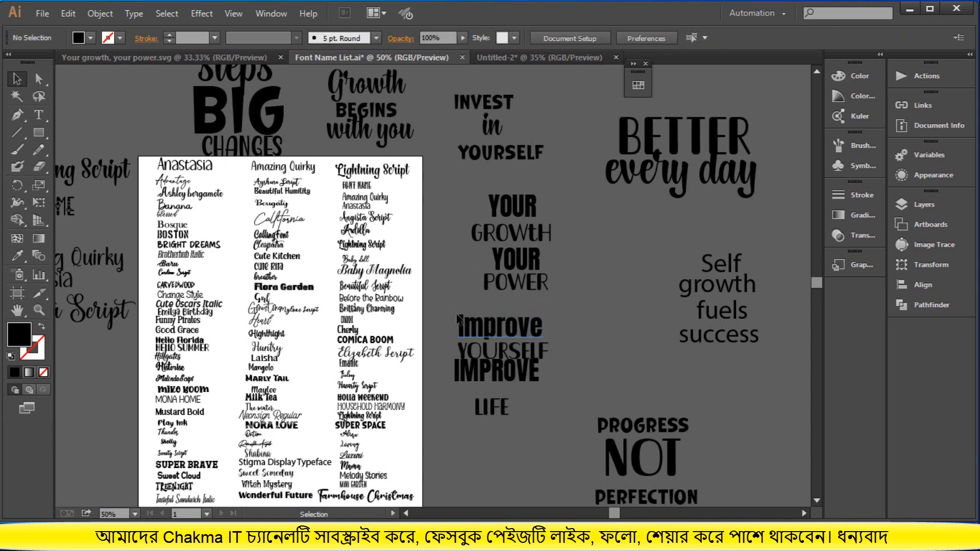
Bring all four words into Your growth, your power.svg beside the artboard and enlarge them proportionally to about twice their size
left_click(495, 412)
left_click_drag(508, 379, 274, 90)
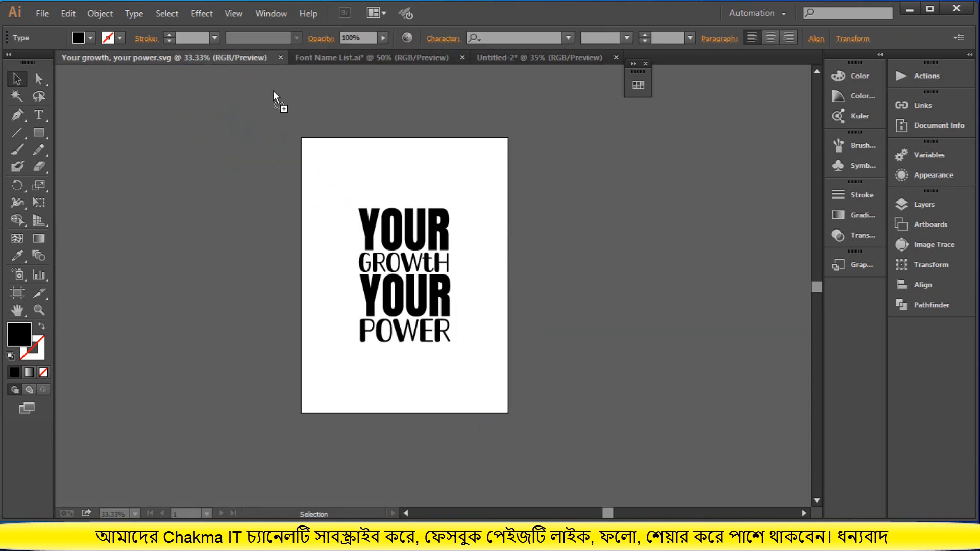
left_click_drag(594, 298, 594, 299)
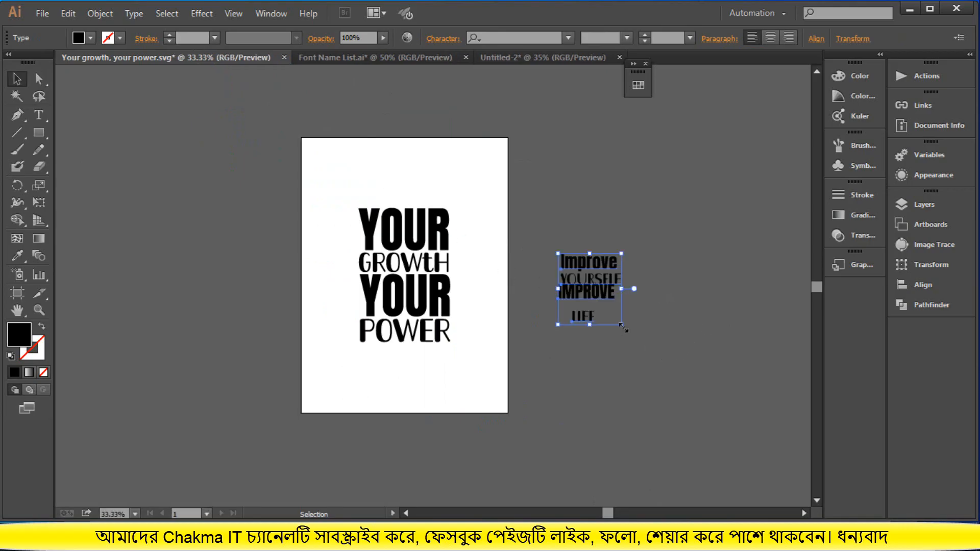
left_click_drag(622, 325, 658, 357)
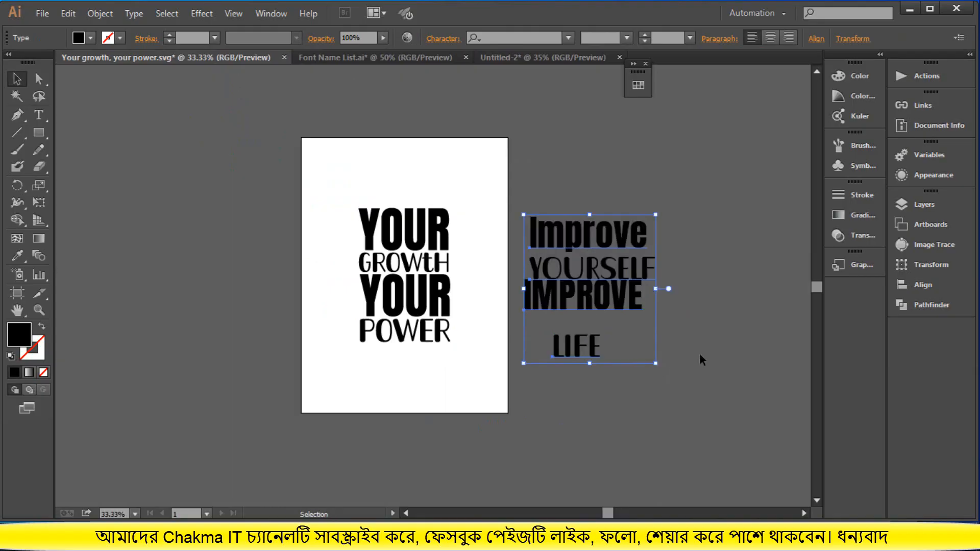
left_click(710, 353)
Move the second "IMPROVE" down to sit just above "LIFE" and convert "LIFE" to outlines
left_click_drag(638, 305, 670, 367)
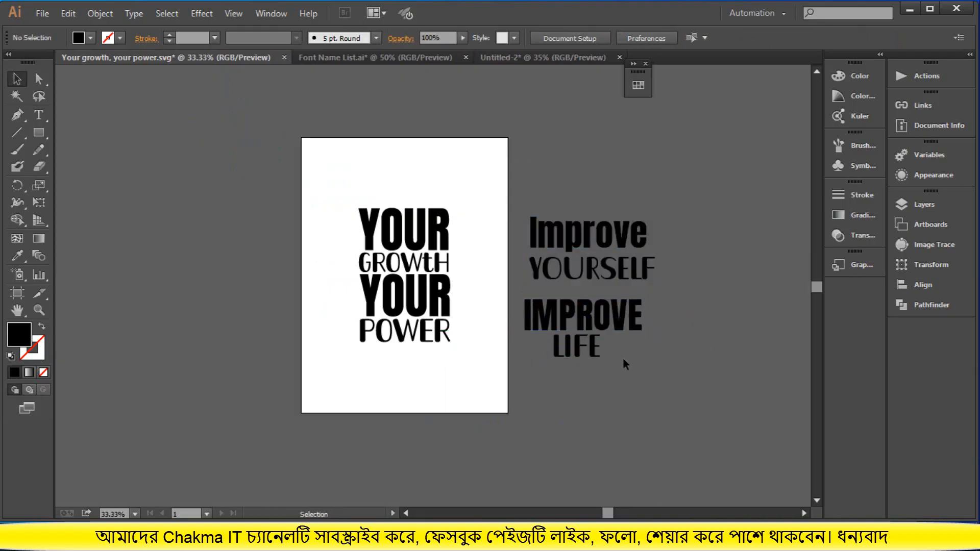
left_click(596, 360)
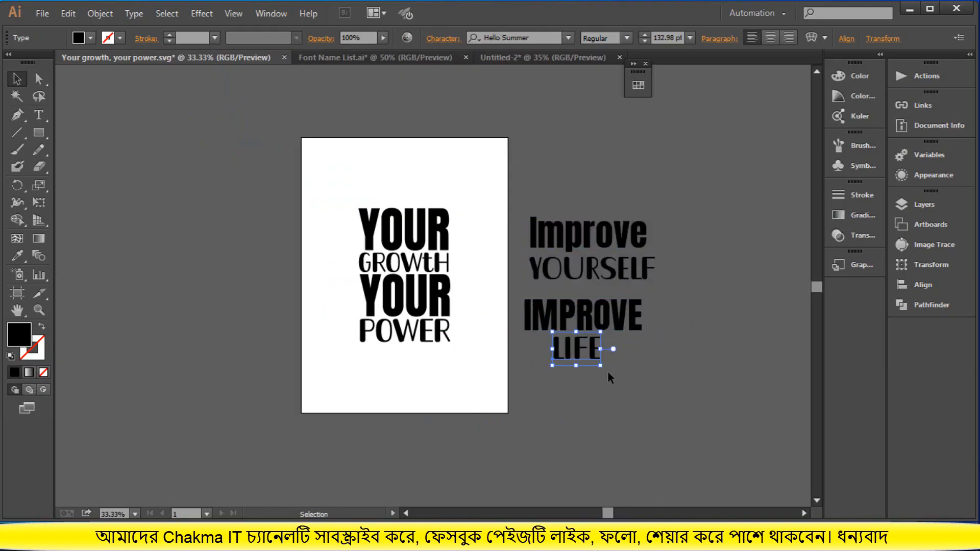
right_click(586, 352)
left_click(635, 448)
left_click(665, 404)
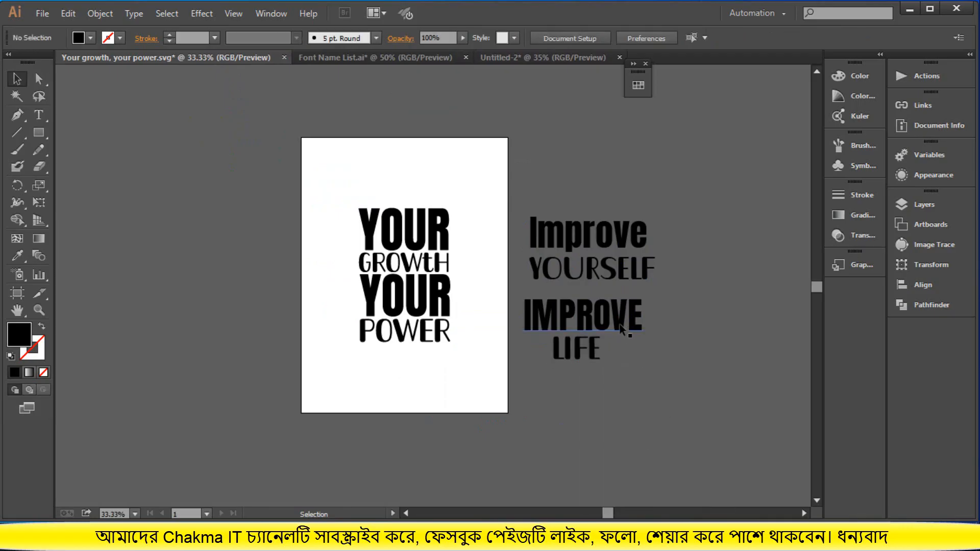
Convert the second "IMPROVE" and "YOURSELF" to outlines
left_click(619, 326)
right_click(620, 326)
left_click(667, 414)
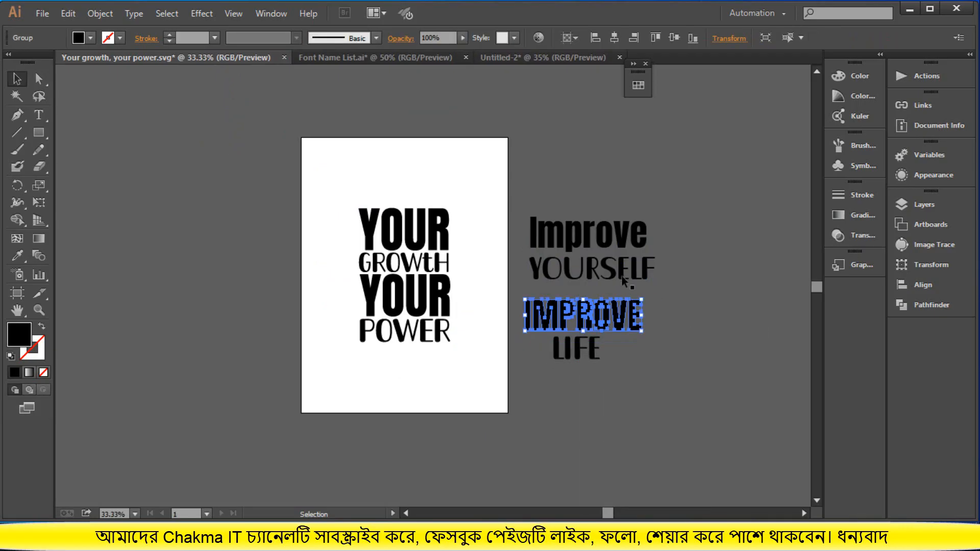
left_click(622, 278)
right_click(623, 272)
left_click(698, 371)
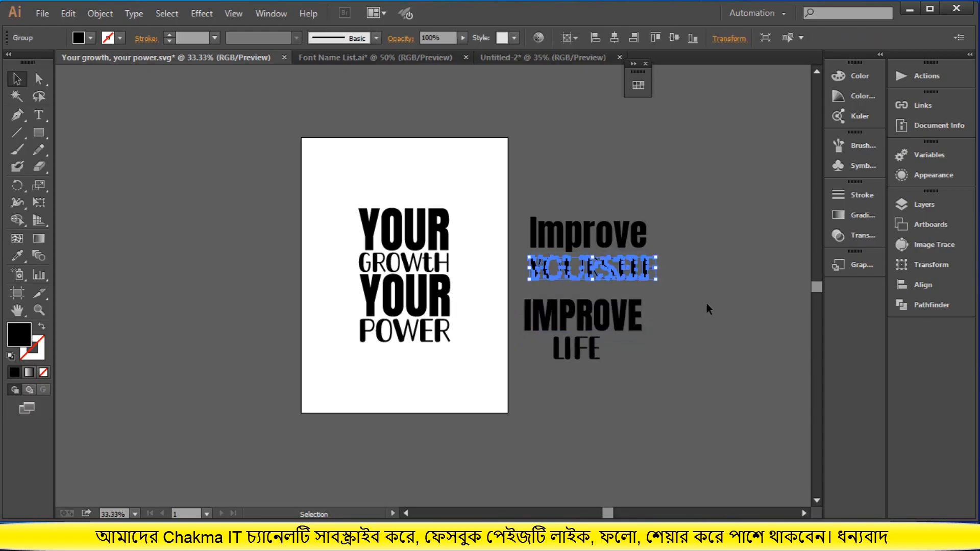
Change the first "Improve" to uppercase, convert it to outlines and deselect it
left_click(648, 237)
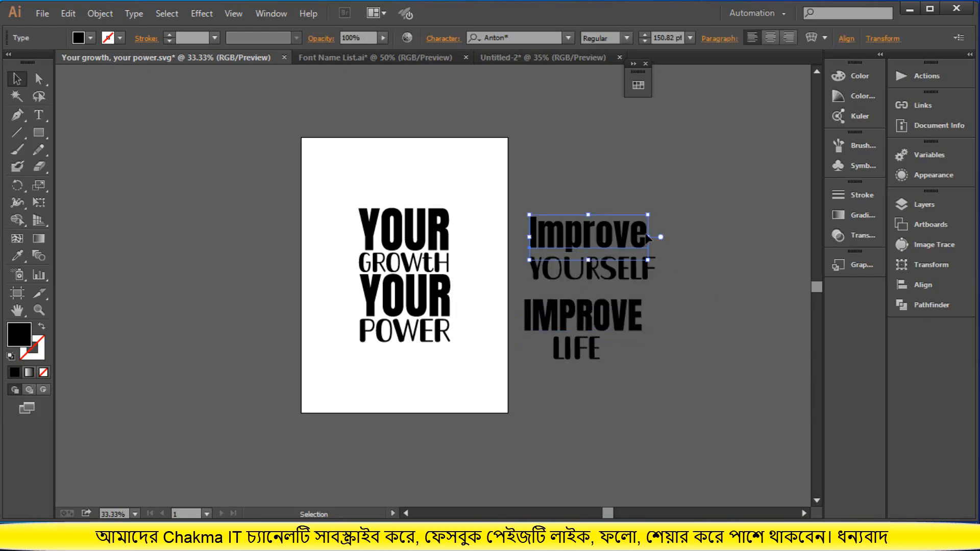
left_click(144, 15)
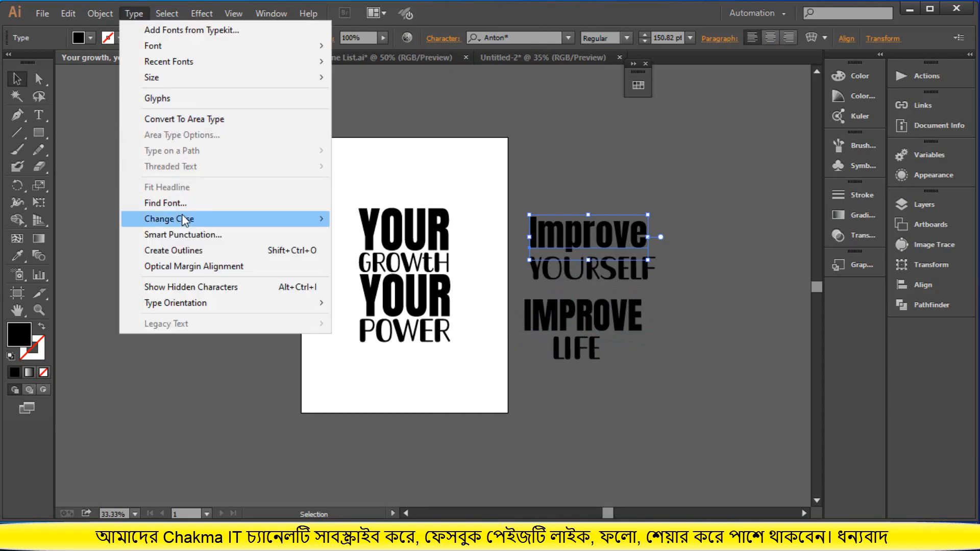
mouse_move(182, 216)
left_click(367, 221)
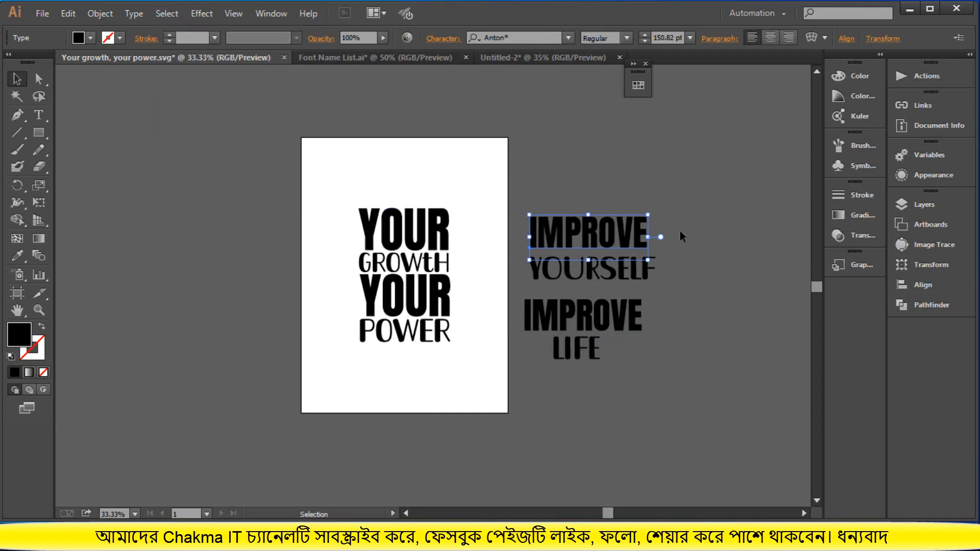
right_click(576, 228)
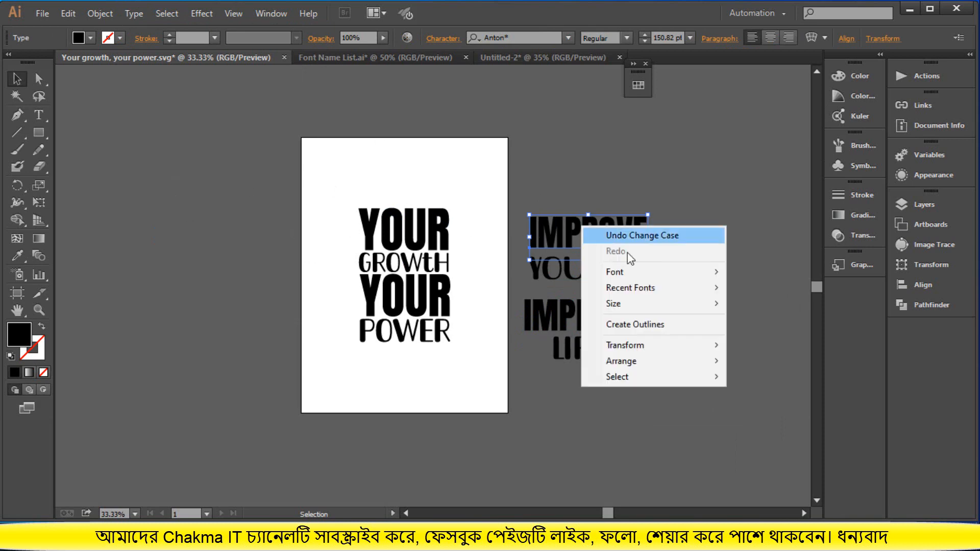
left_click(649, 326)
left_click(716, 294)
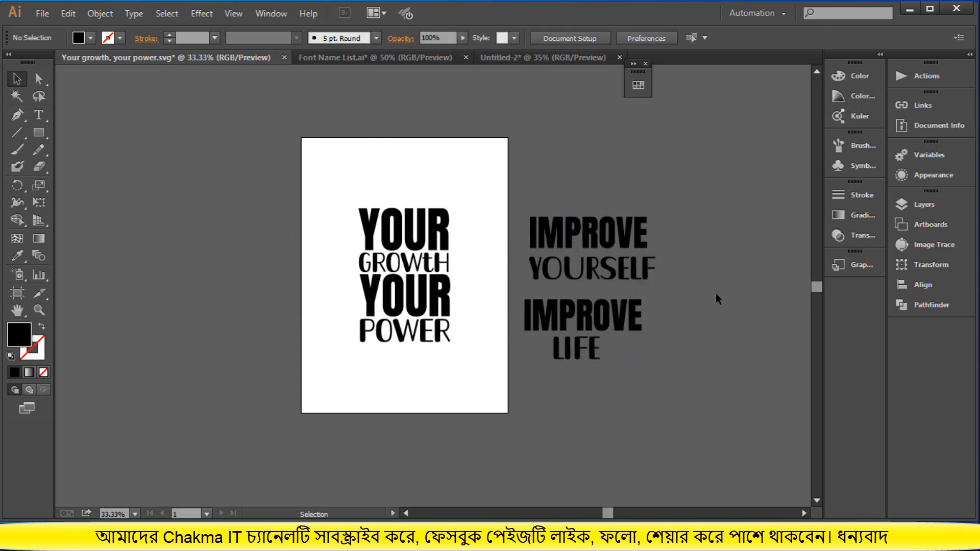
Move the first "IMPROVE" up to leave a gap above "YOURSELF" and deselect it
left_click(641, 277)
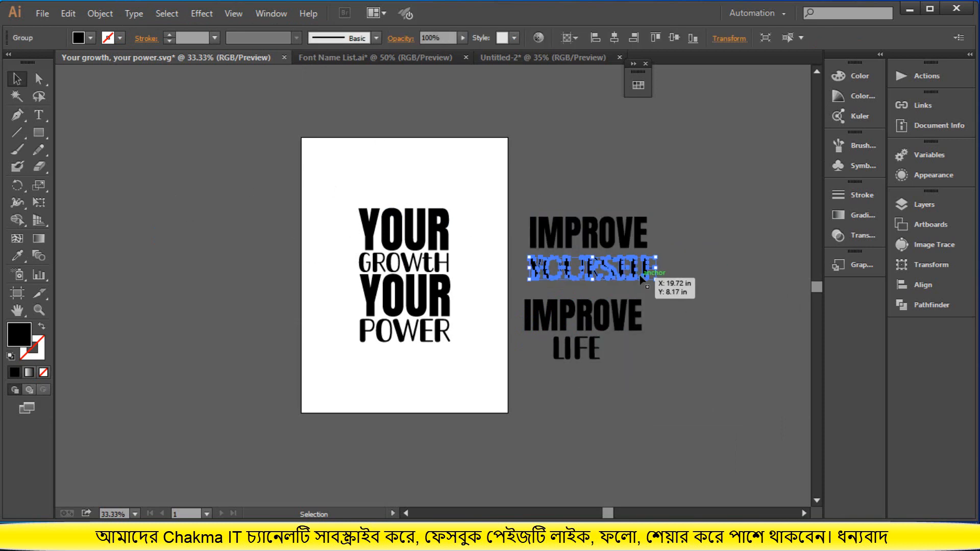
right_click(640, 277)
left_click(699, 238)
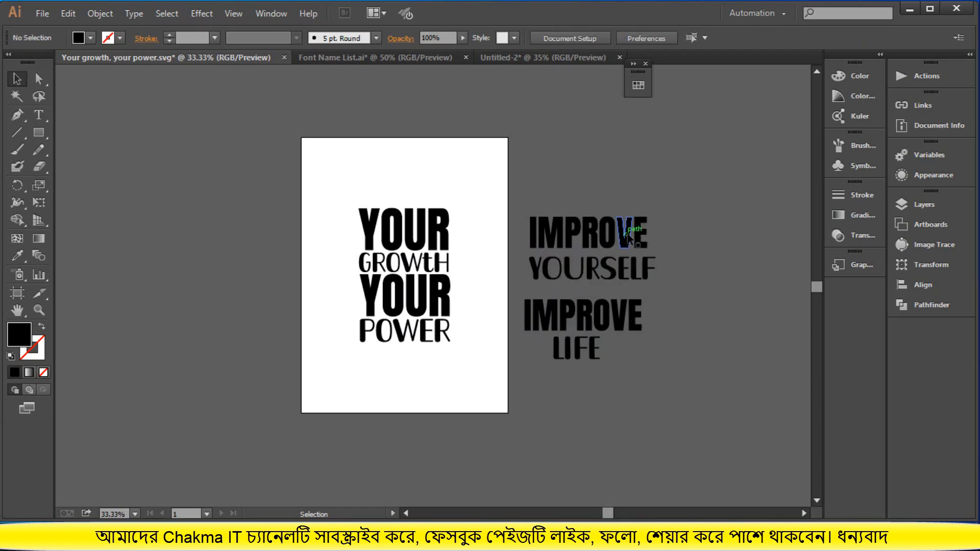
left_click_drag(624, 236, 634, 216)
left_click(669, 262)
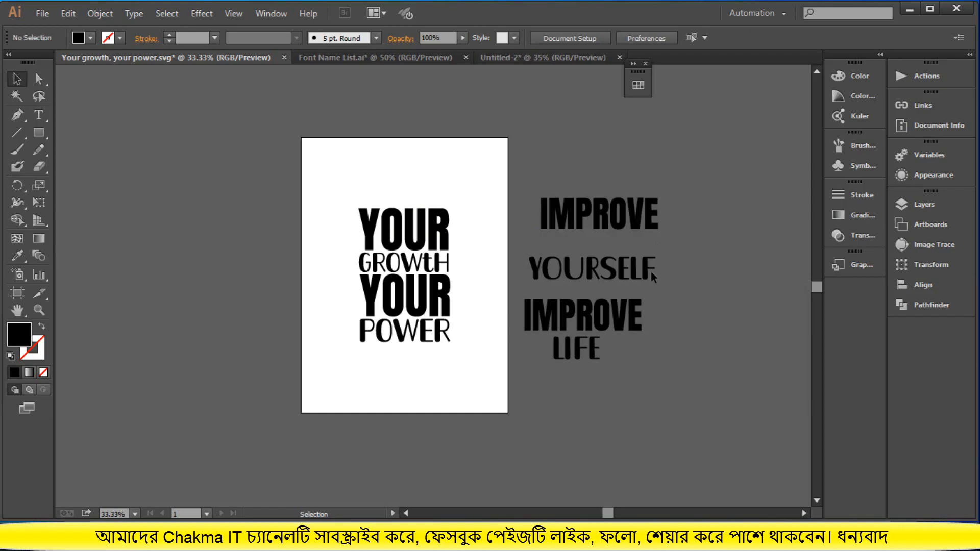
Stack "YOURSELF" and the second "IMPROVE" directly beneath the first "IMPROVE", leaving small even gaps between the three lines
left_click_drag(630, 270, 659, 243)
left_click(675, 276)
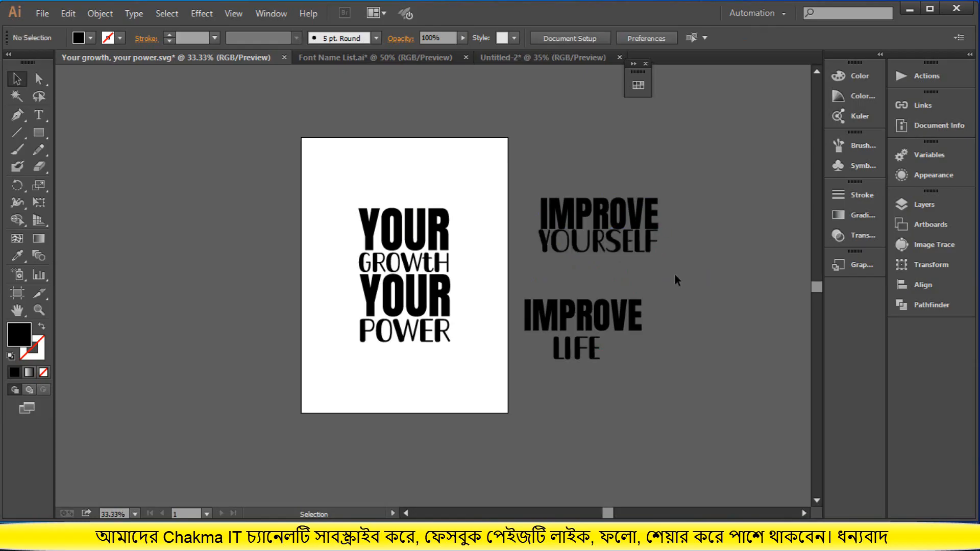
left_click_drag(636, 311, 652, 272)
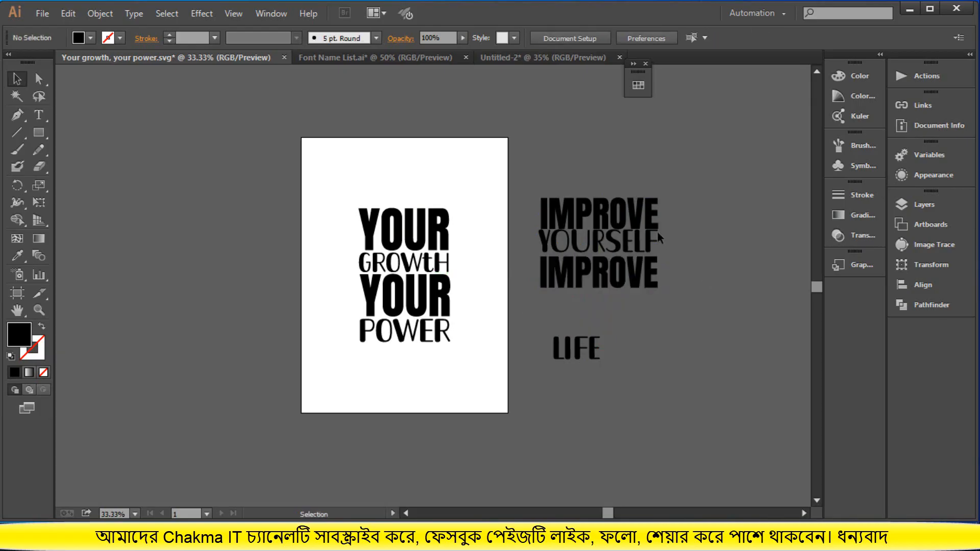
left_click_drag(645, 224, 645, 220)
left_click(672, 252)
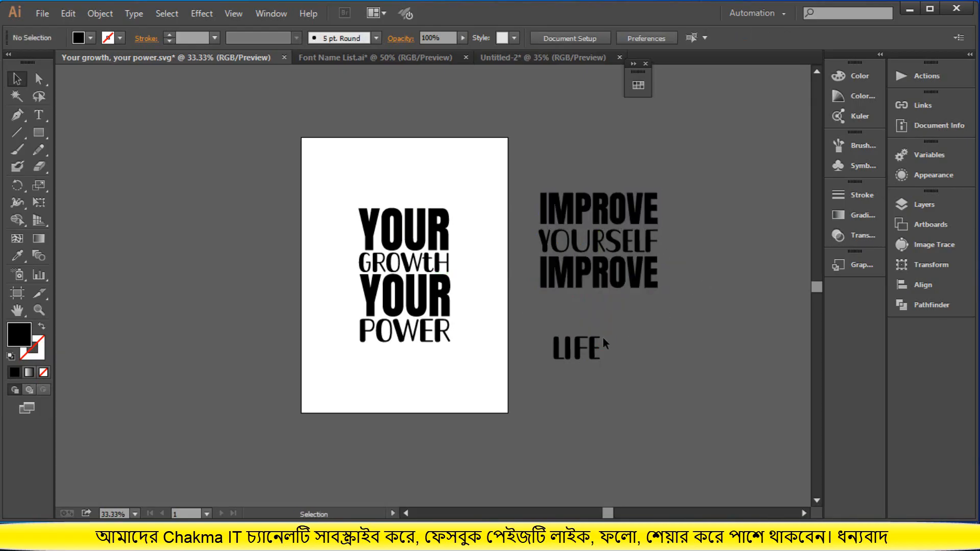
Enlarge "LIFE" to the width of the lines above, place it directly below the second "IMPROVE" and deselect it
left_click(592, 351)
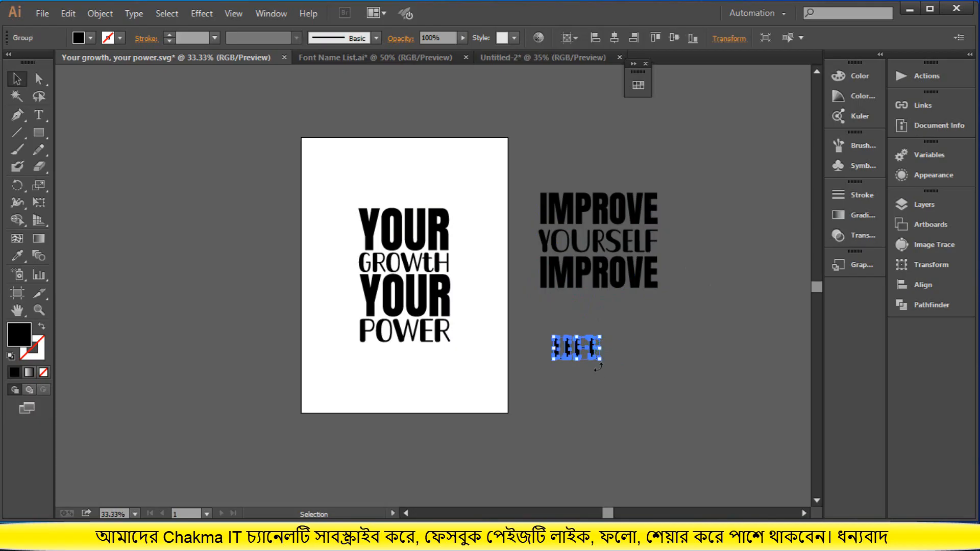
left_click_drag(602, 359, 641, 347)
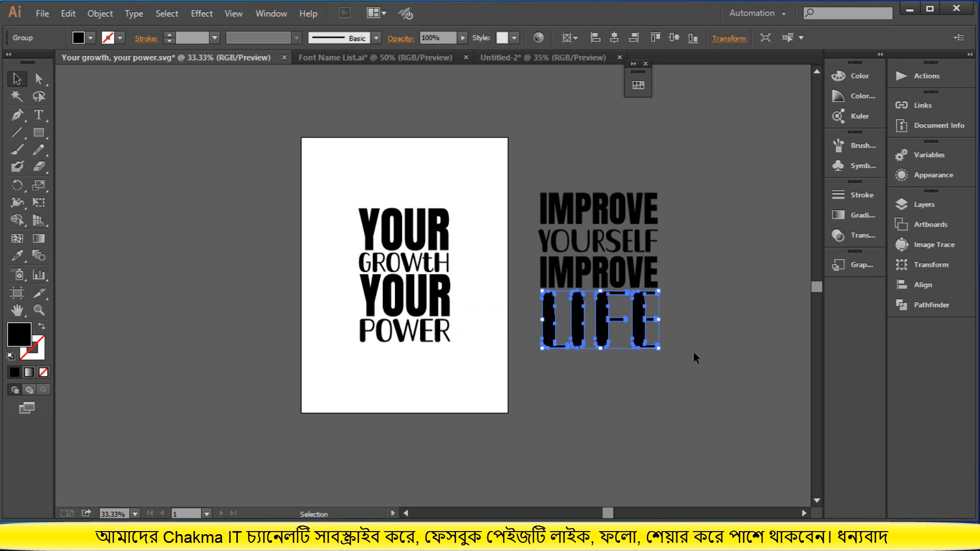
left_click(694, 353)
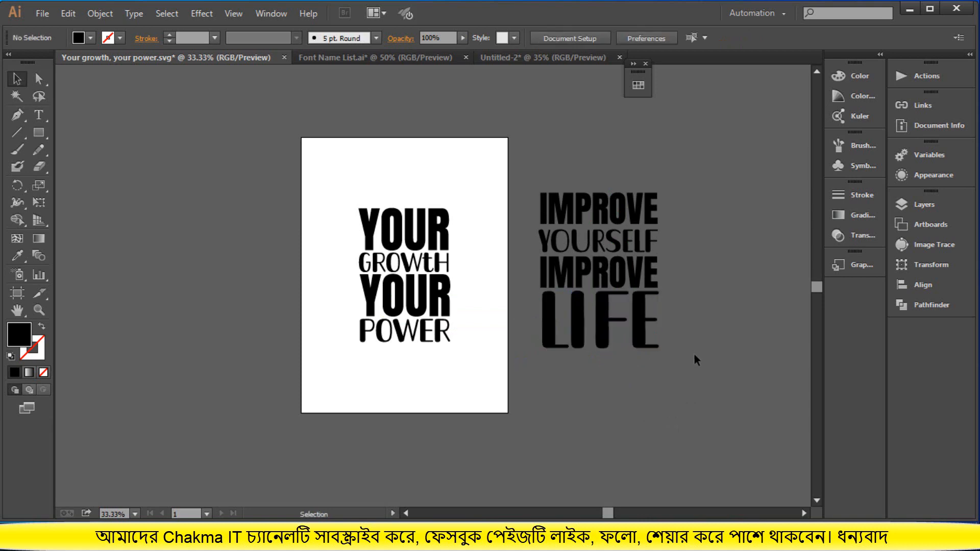
Delete the "Your growth, your power" design from the artboard and group the four lines of the new quote
left_click(416, 263)
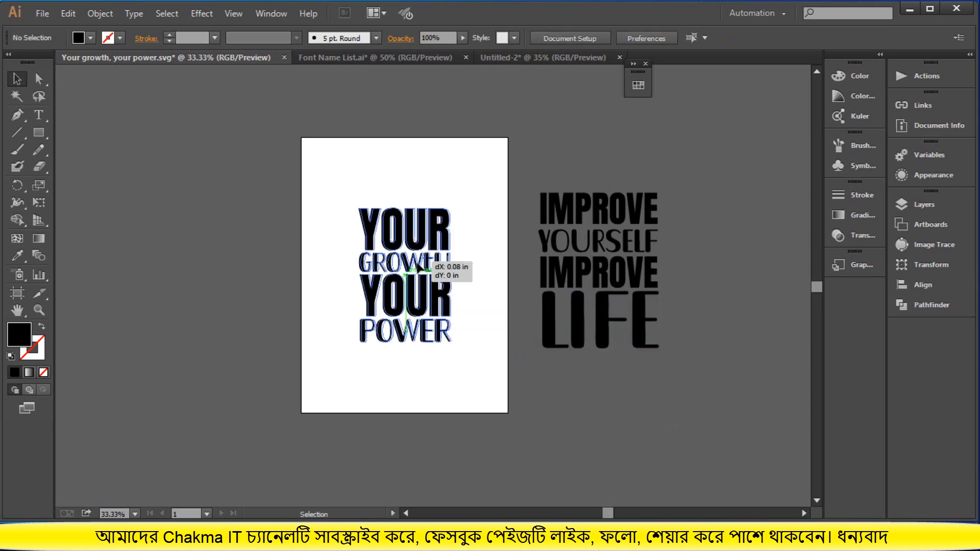
key("Delete")
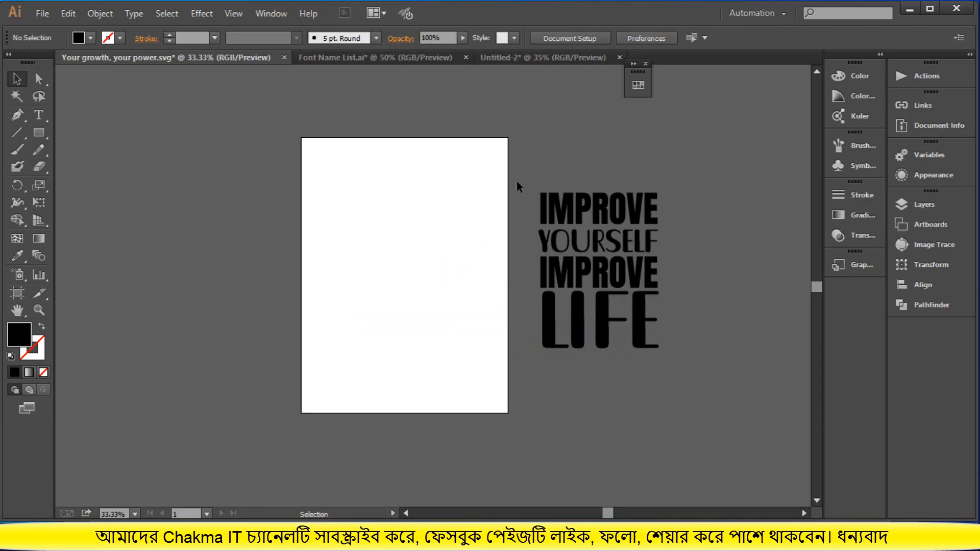
left_click(617, 241)
right_click(632, 282)
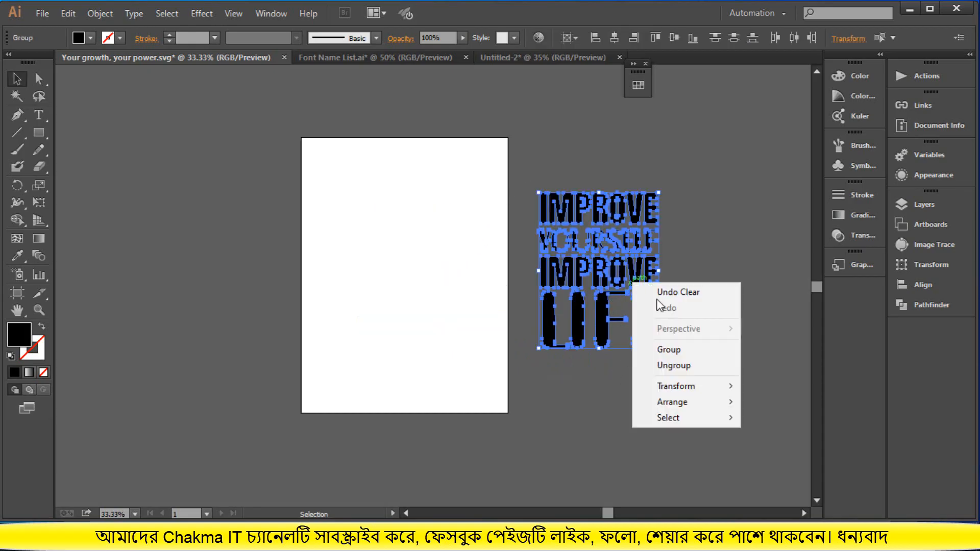
left_click(667, 350)
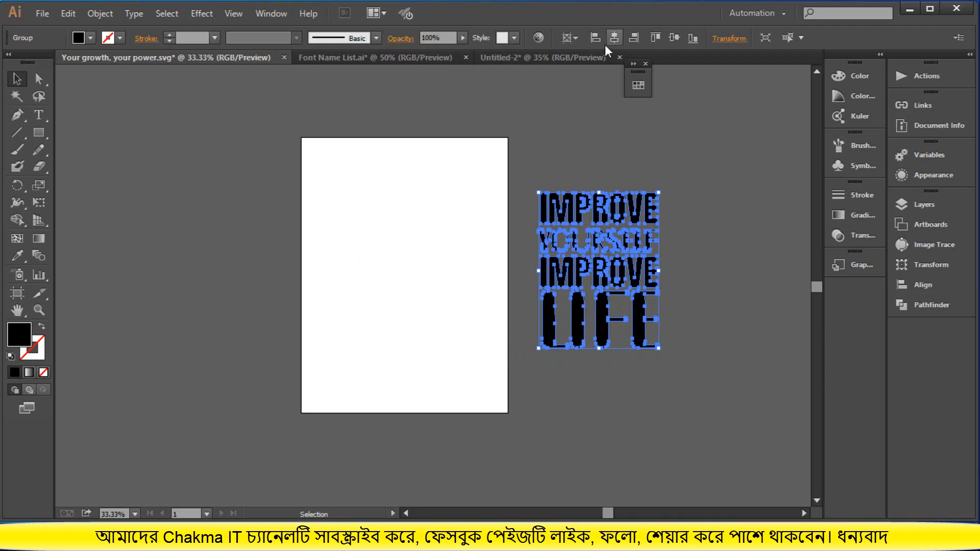
Center the grouped quote horizontally and vertically on the artboard and deselect it
left_click(614, 38)
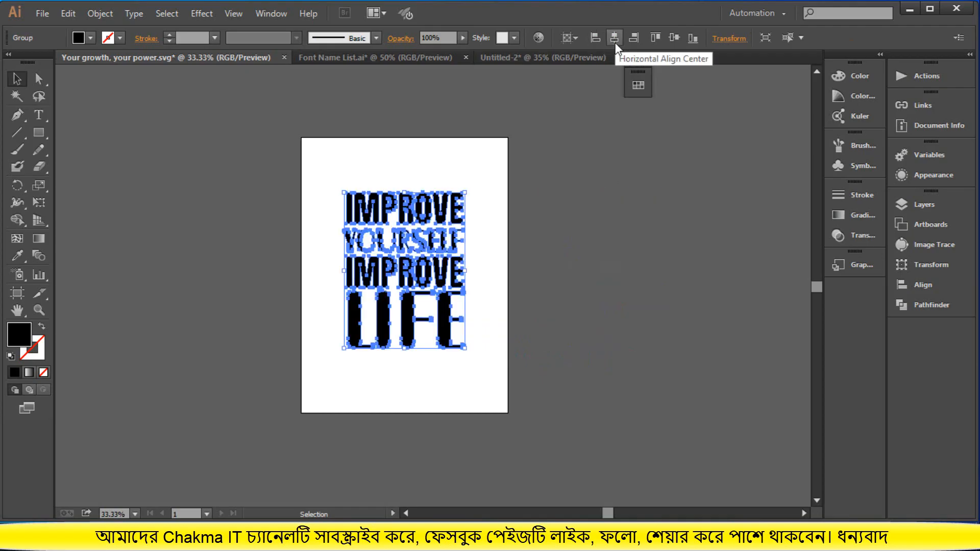
left_click(674, 38)
left_click(617, 265)
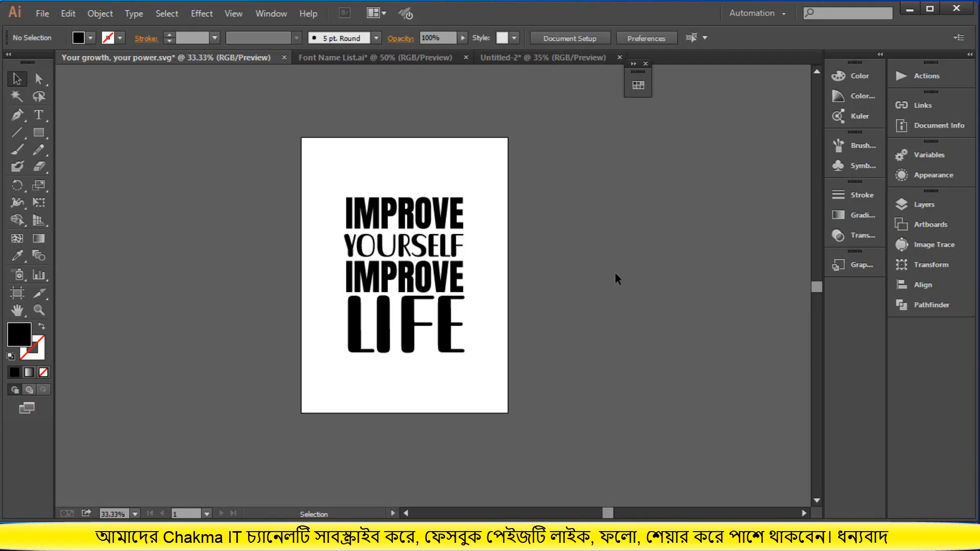
left_click(401, 282)
left_click(516, 306)
Switch to Motivational.txt in Notepad, copy "Improve yourself, improve life" without the final period, and return to Illustrator
mouse_move(703, 537)
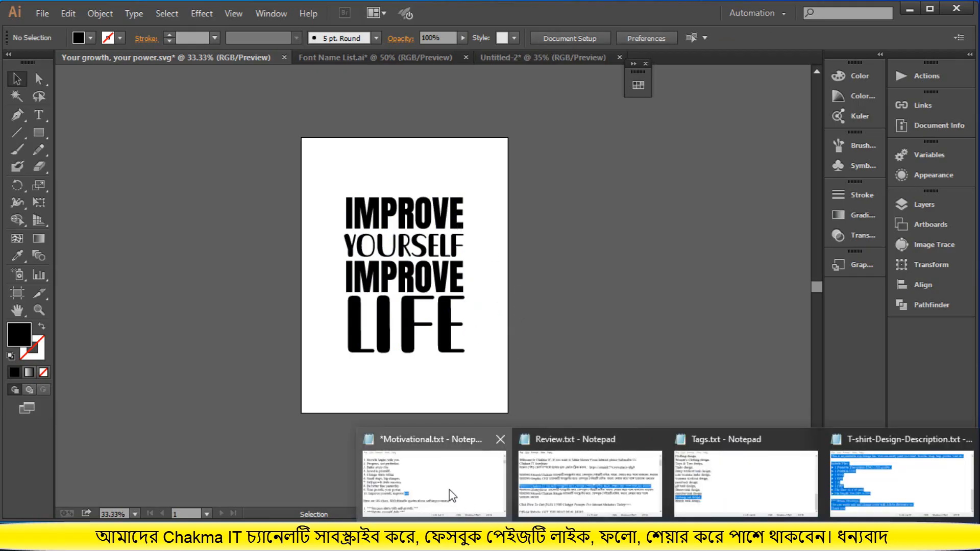
left_click(362, 439)
left_click_drag(387, 408, 223, 405)
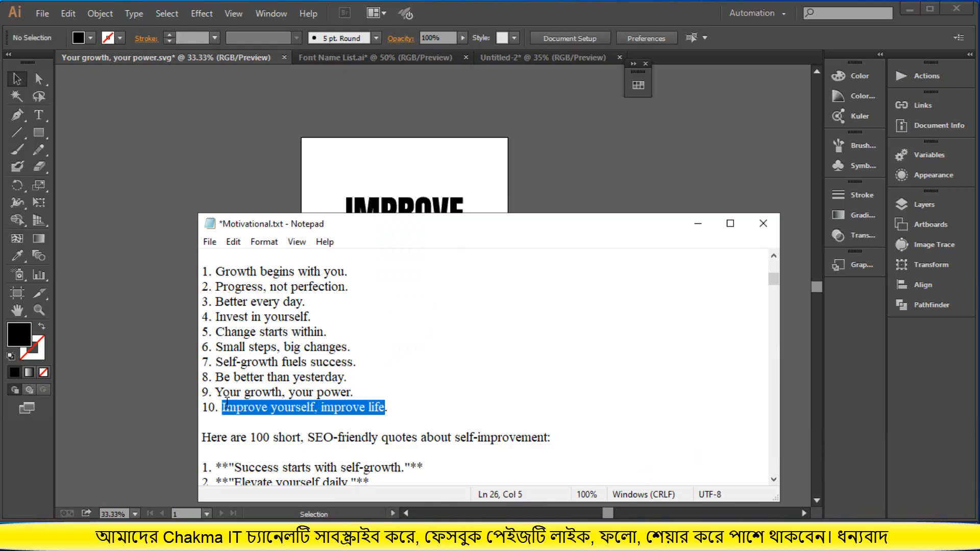
right_click(227, 407)
left_click(262, 225)
left_click(109, 152)
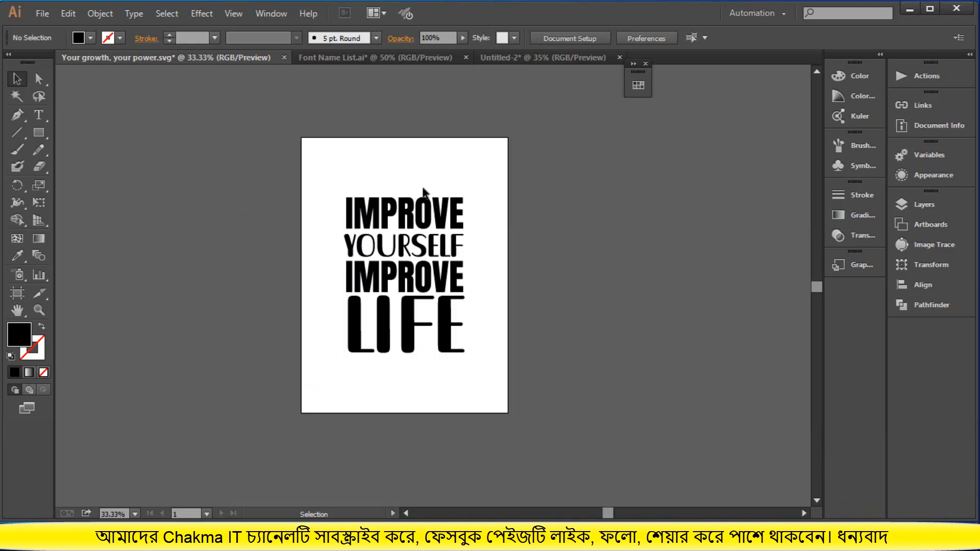
Begin saving the design under a new name and create a folder "Improve yourself, improve life" inside the 20 January folder
left_click(43, 15)
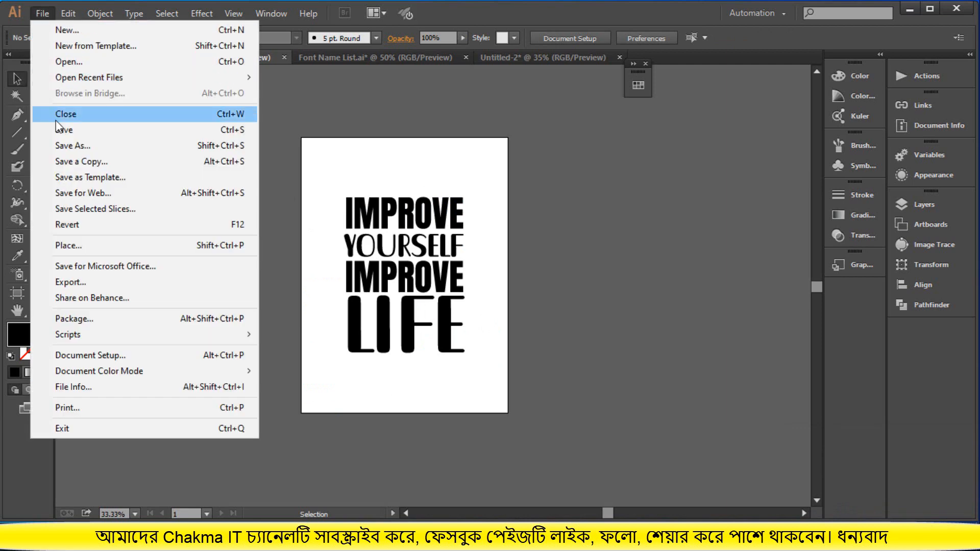
left_click(62, 148)
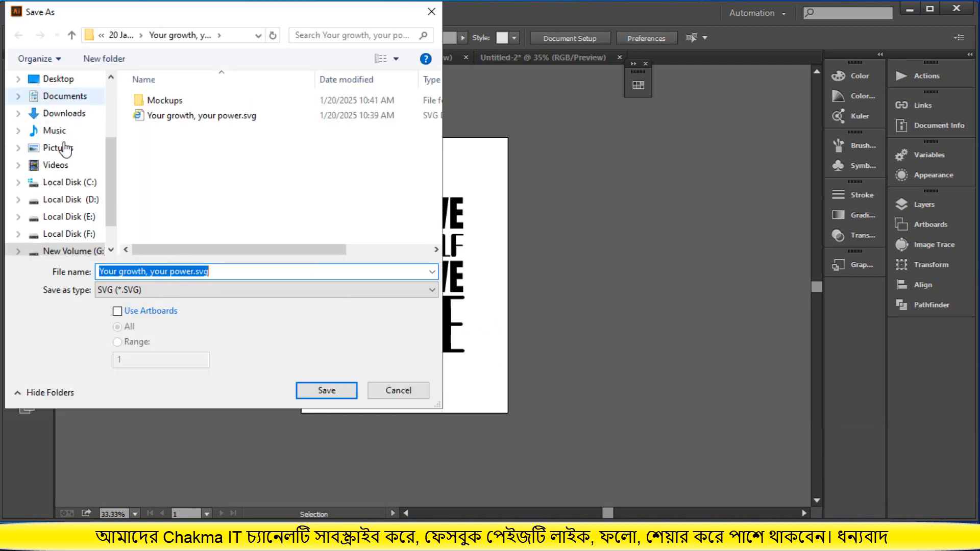
left_click(121, 35)
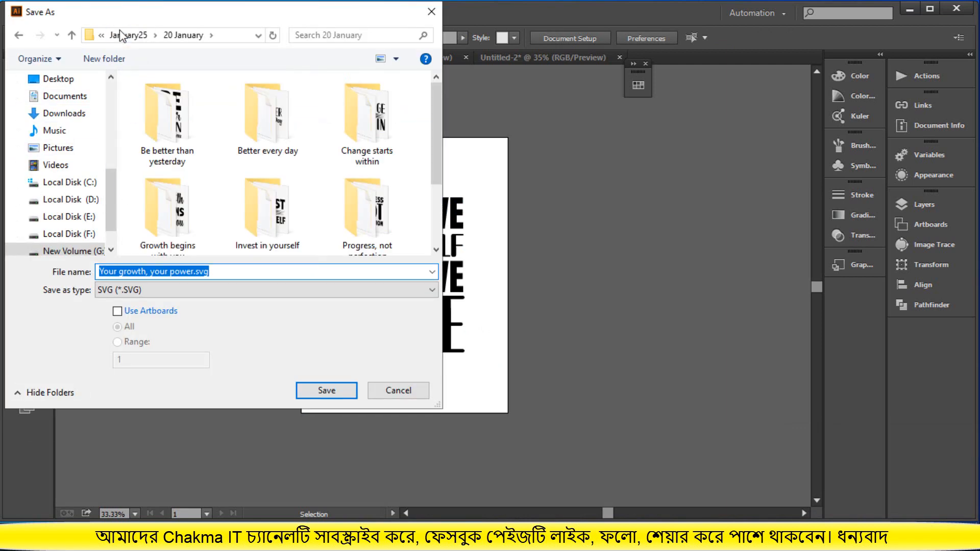
left_click(104, 59)
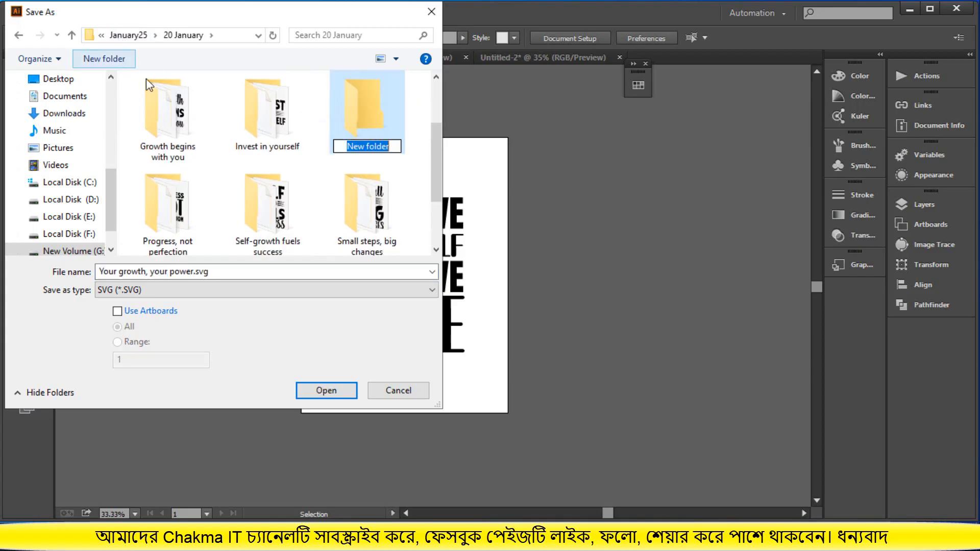
right_click(358, 150)
left_click(409, 208)
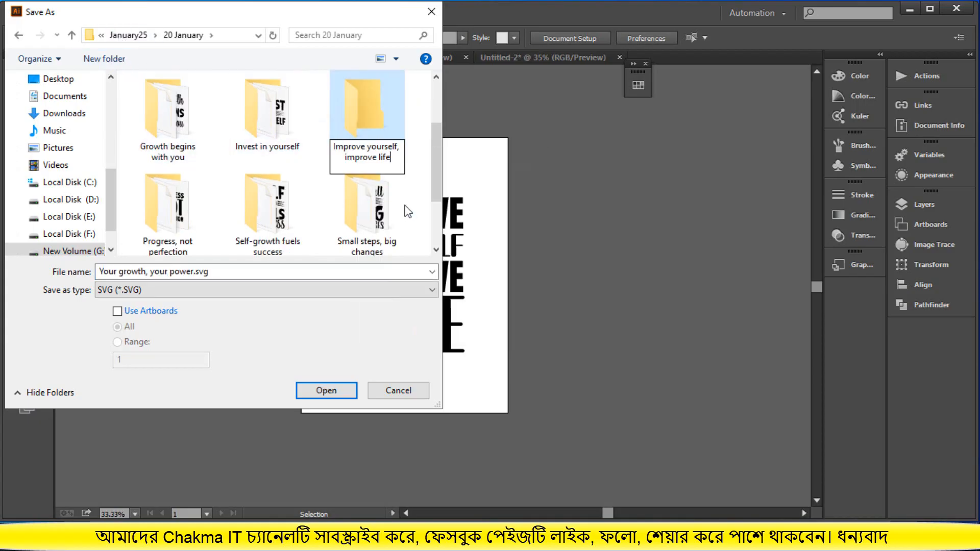
Save the design in the new folder as Adobe Illustrator file "Improve yourself, improve life" with the default Illustrator CC options
left_click(173, 290)
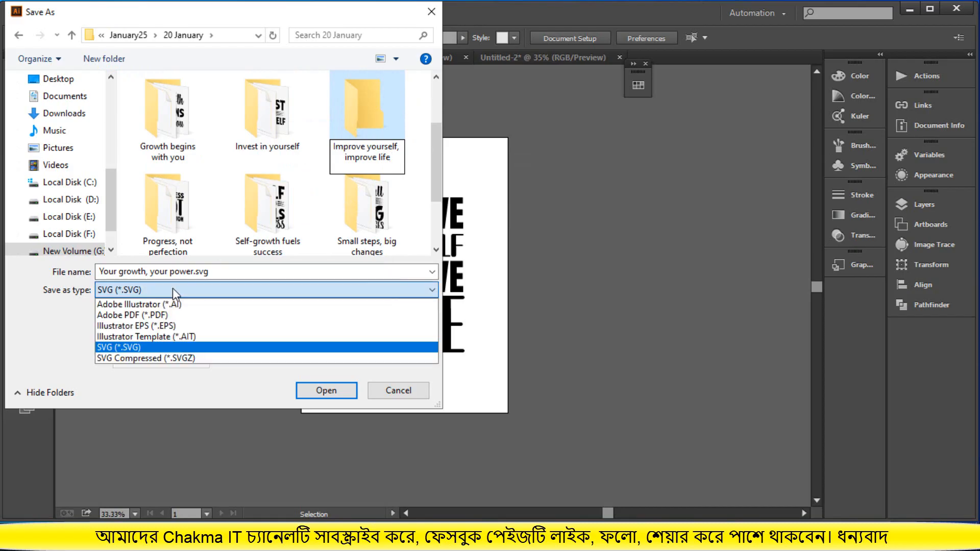
left_click(182, 305)
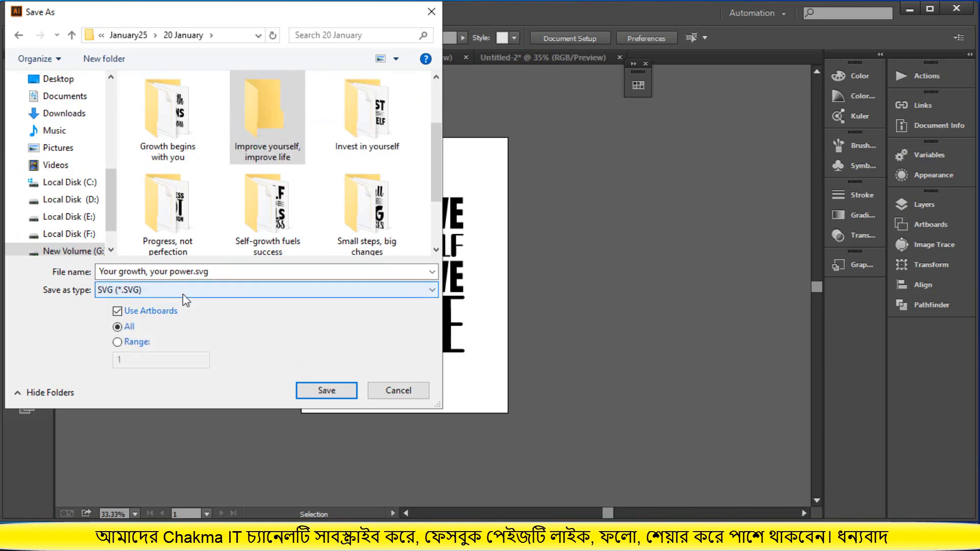
left_click(184, 294)
left_click(190, 305)
left_click(188, 271)
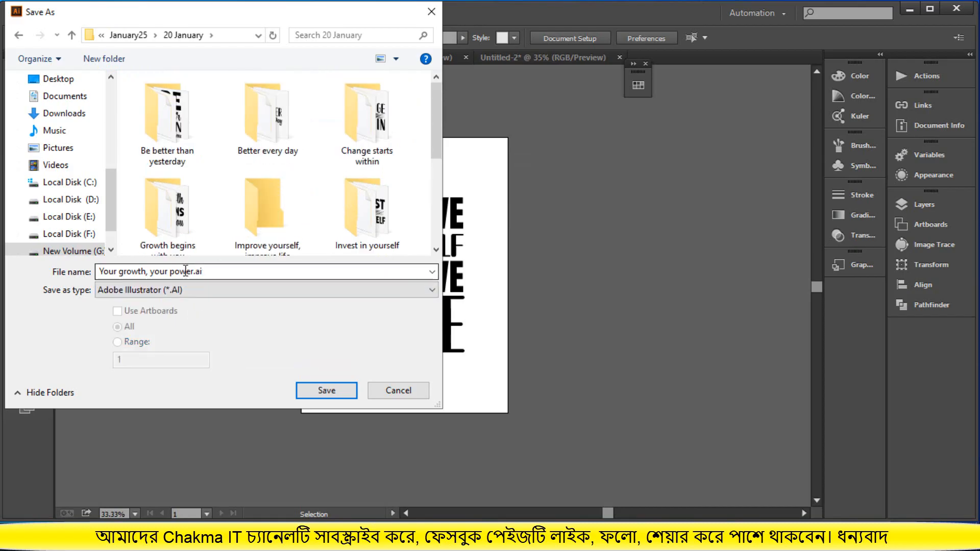
right_click(188, 271)
left_click(219, 329)
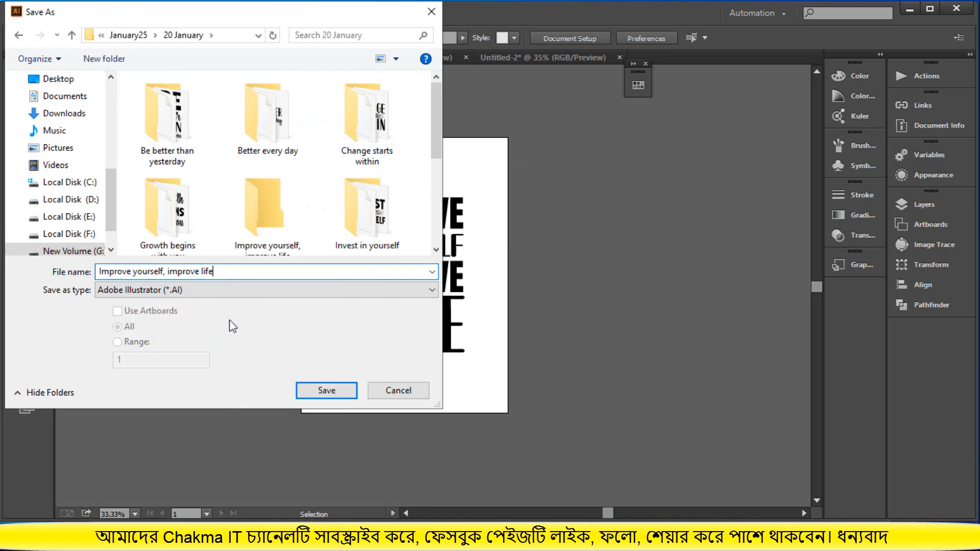
double_click(283, 213)
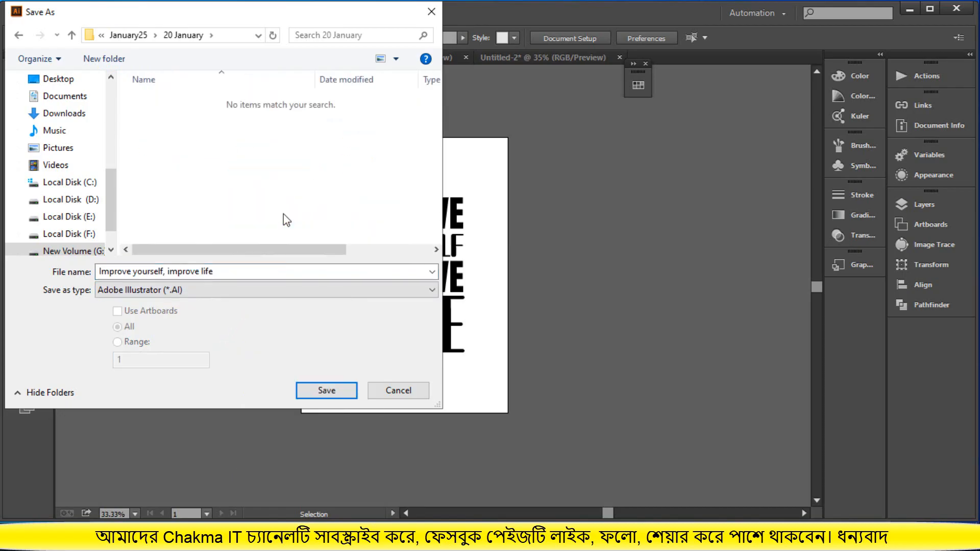
left_click(326, 390)
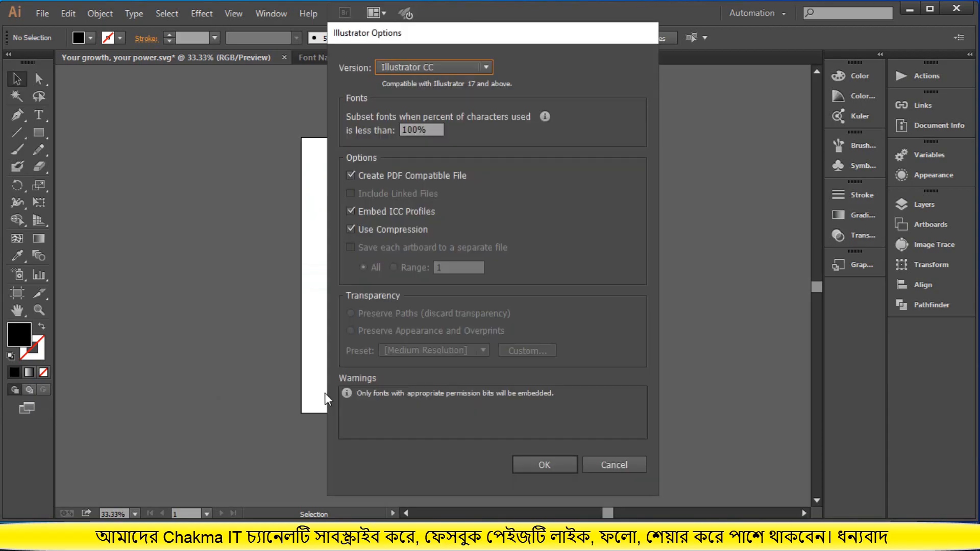
left_click(543, 468)
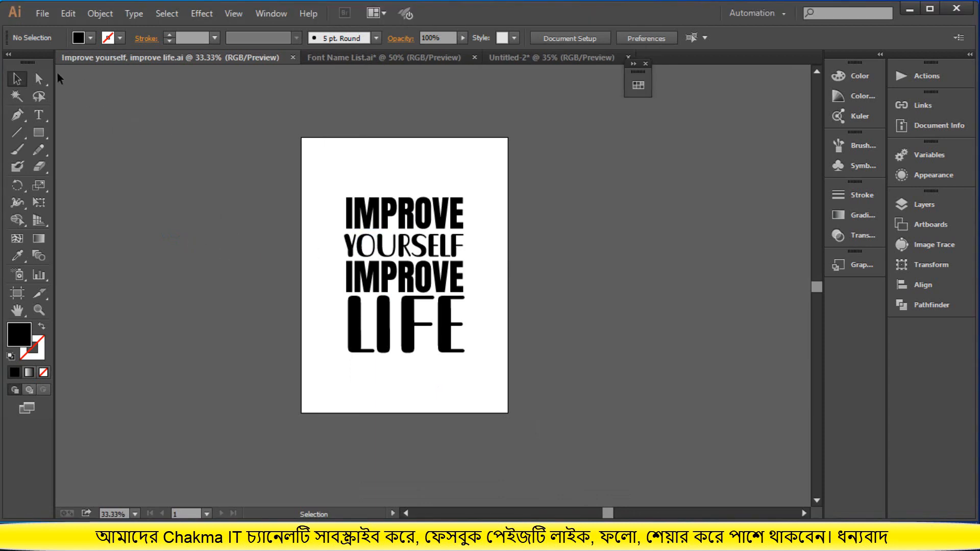
Save the design in the same folder as "Improve yourself, improve life.pdf" with the Illustrator Default preset
left_click(43, 15)
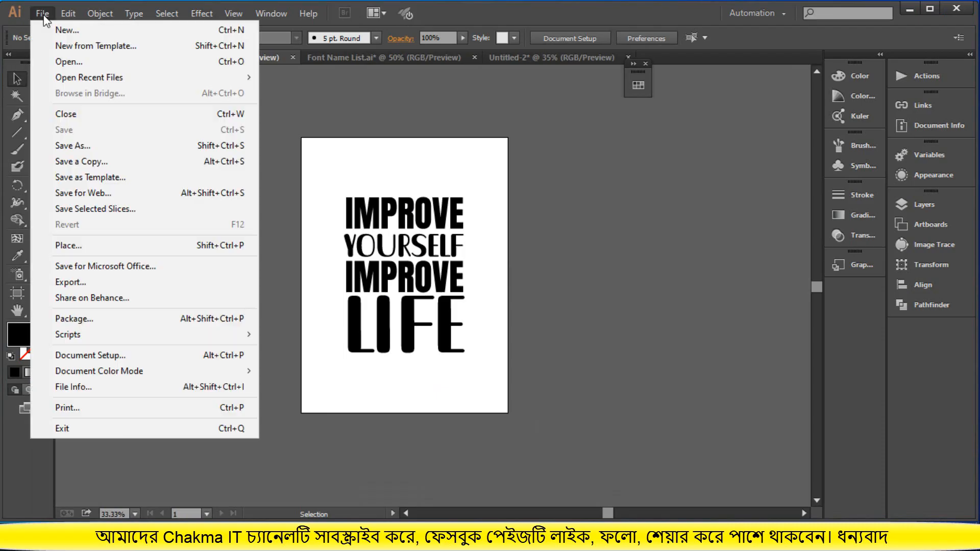
left_click(76, 149)
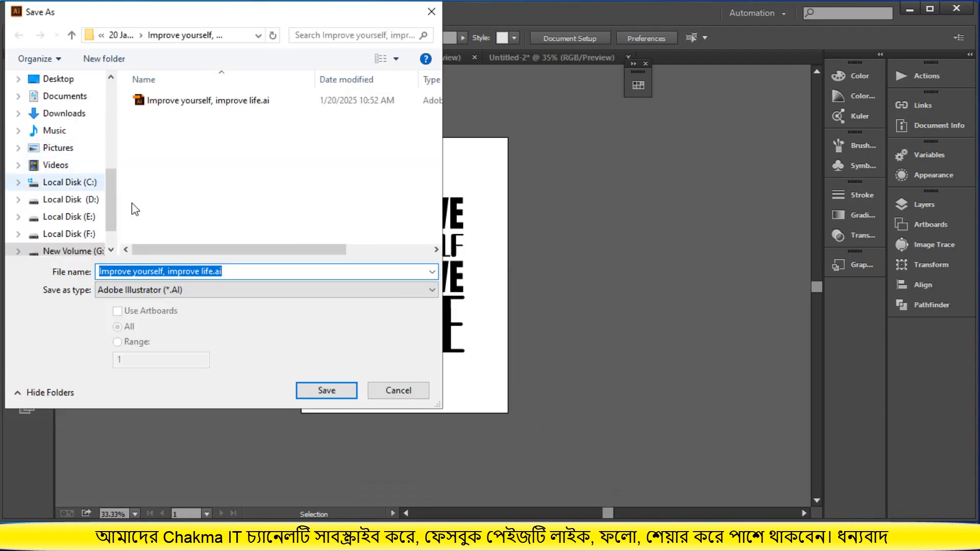
left_click(245, 295)
left_click(227, 314)
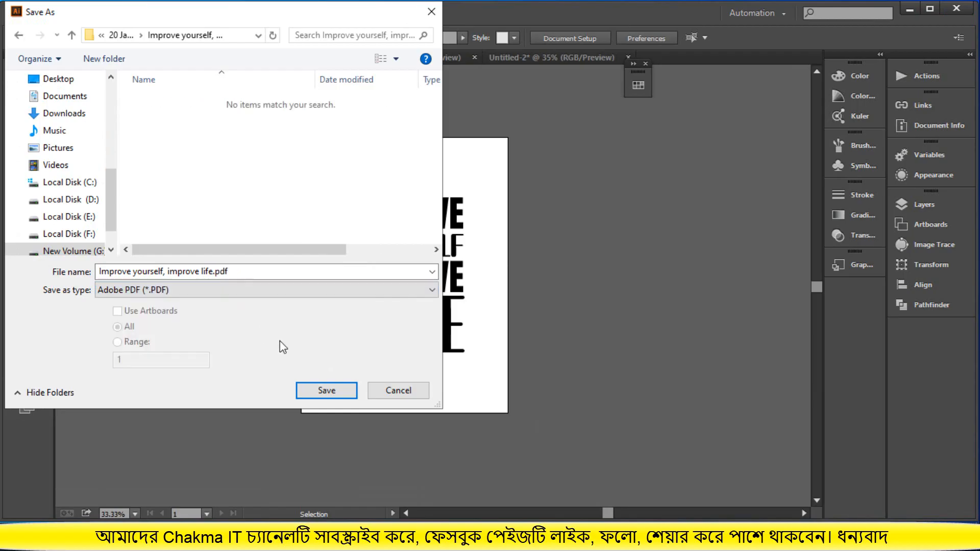
left_click(325, 390)
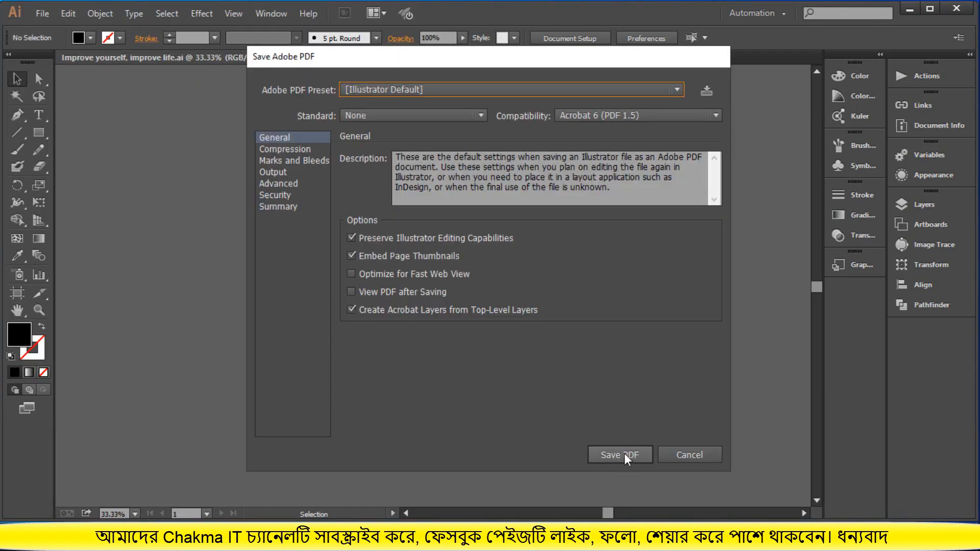
left_click(623, 454)
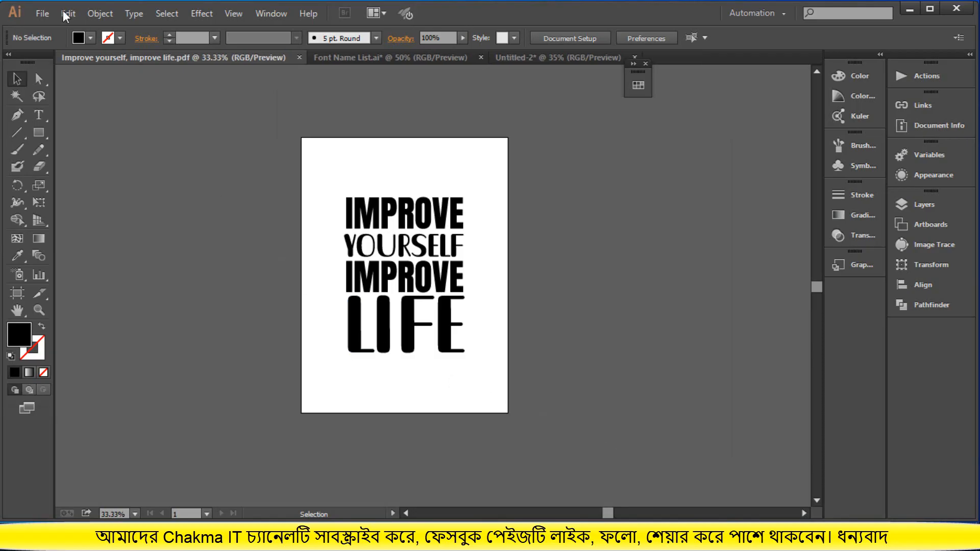
Save the design in the same folder as "Improve yourself, improve life.eps" with the default Illustrator CC EPS options
left_click(42, 14)
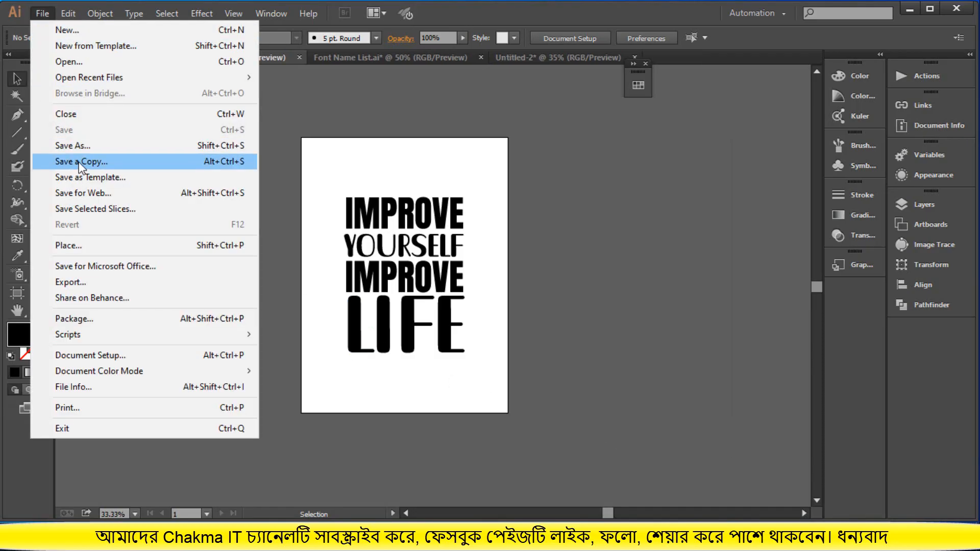
left_click(83, 147)
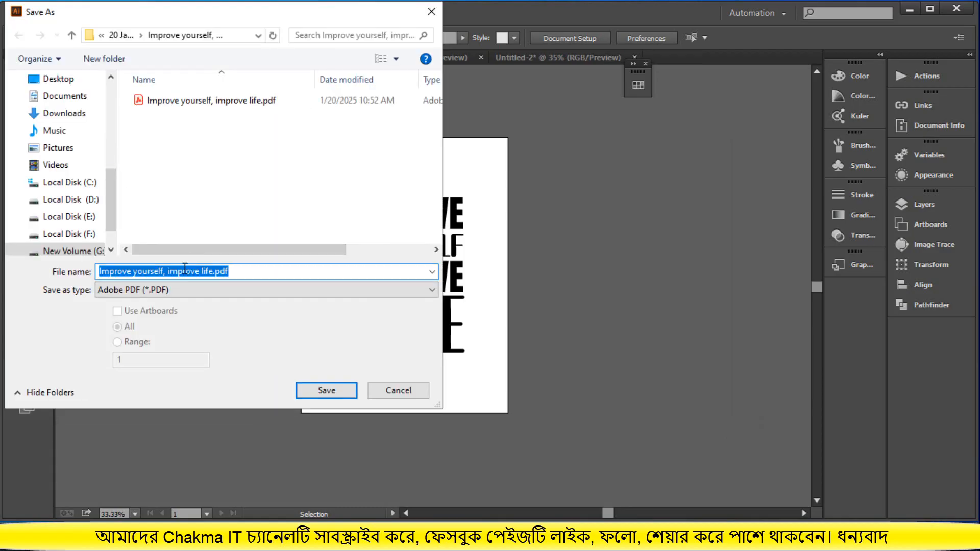
left_click(190, 290)
left_click(193, 325)
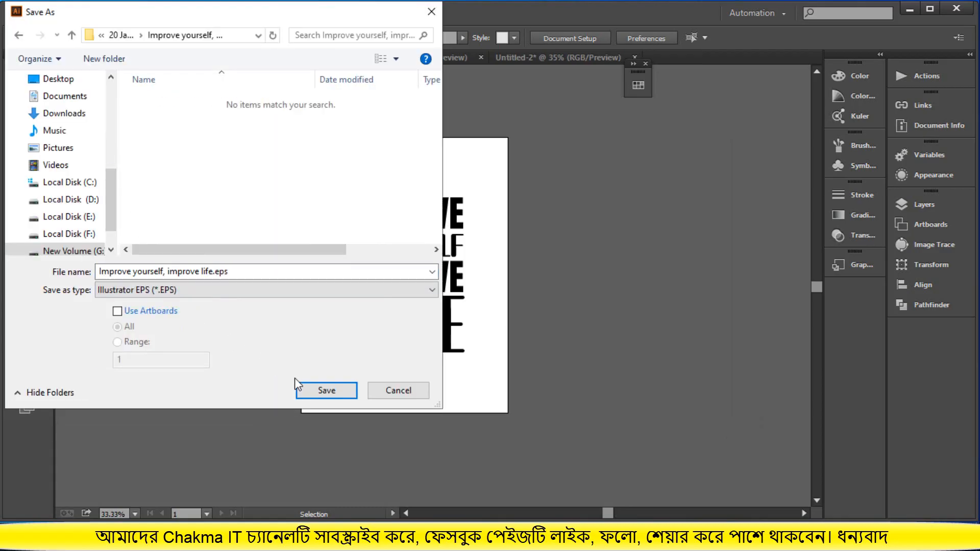
left_click(314, 393)
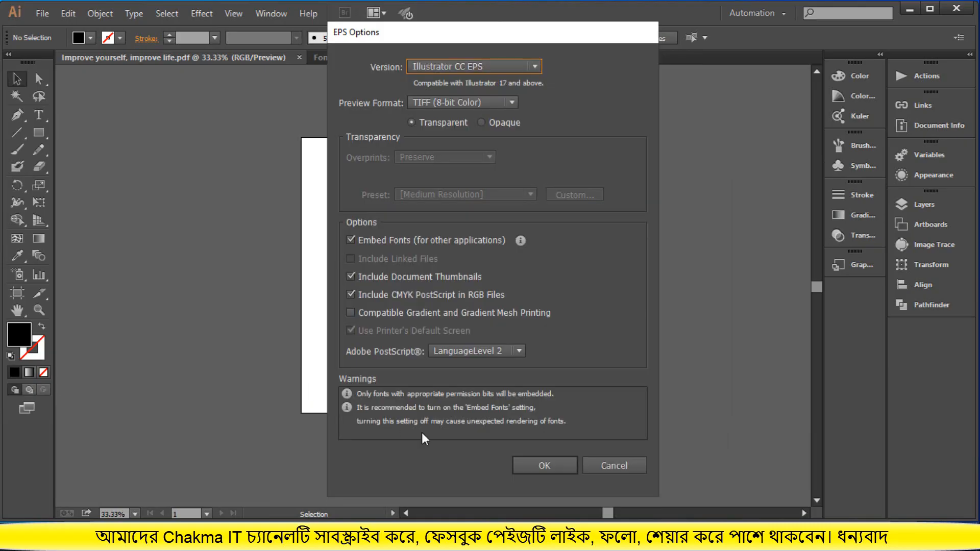
left_click(541, 465)
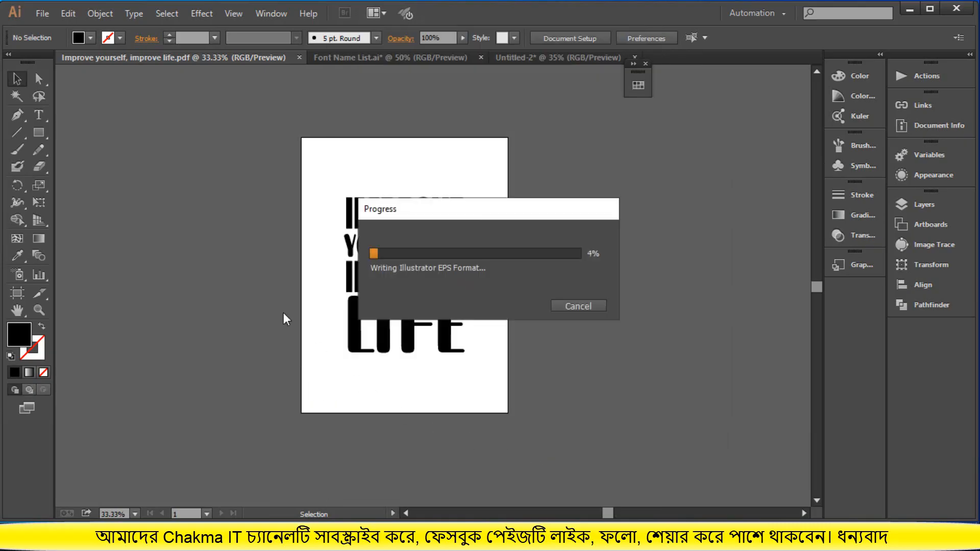
Save the design in the same folder as "Improve yourself, improve life.svg" with the default SVG options
left_click(43, 14)
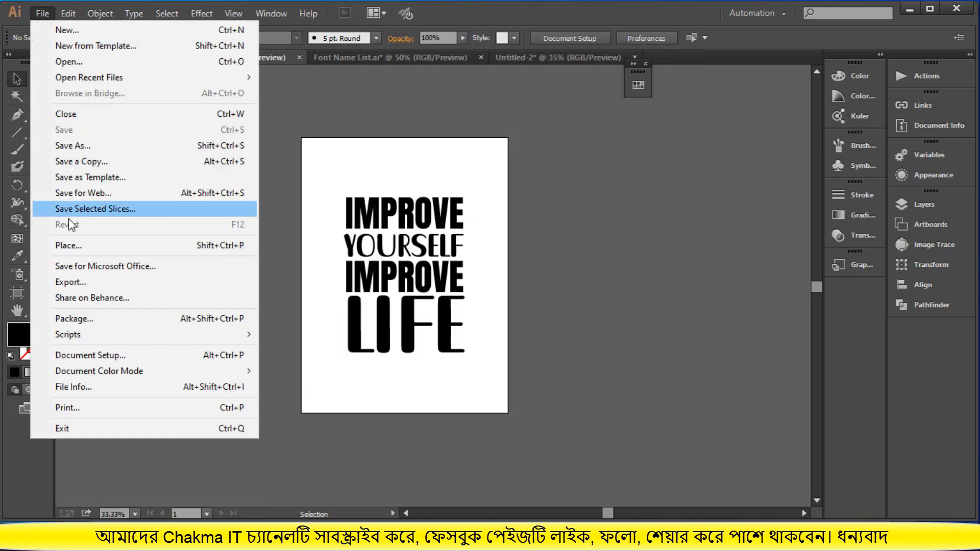
left_click(91, 145)
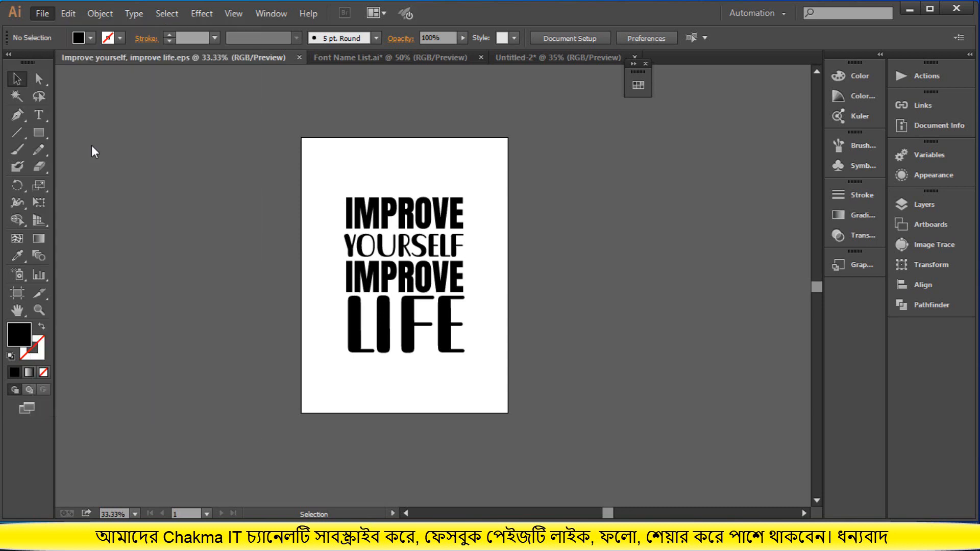
left_click(154, 290)
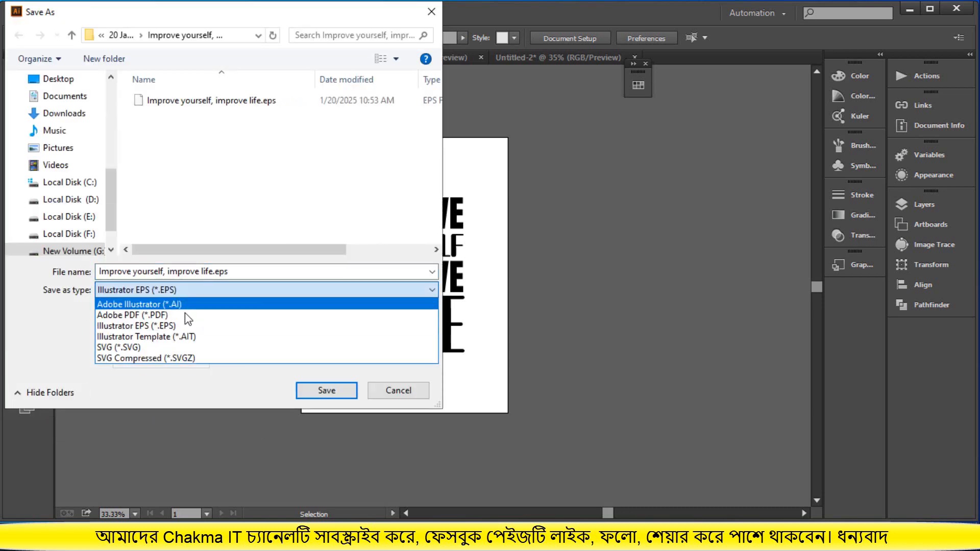
left_click(183, 347)
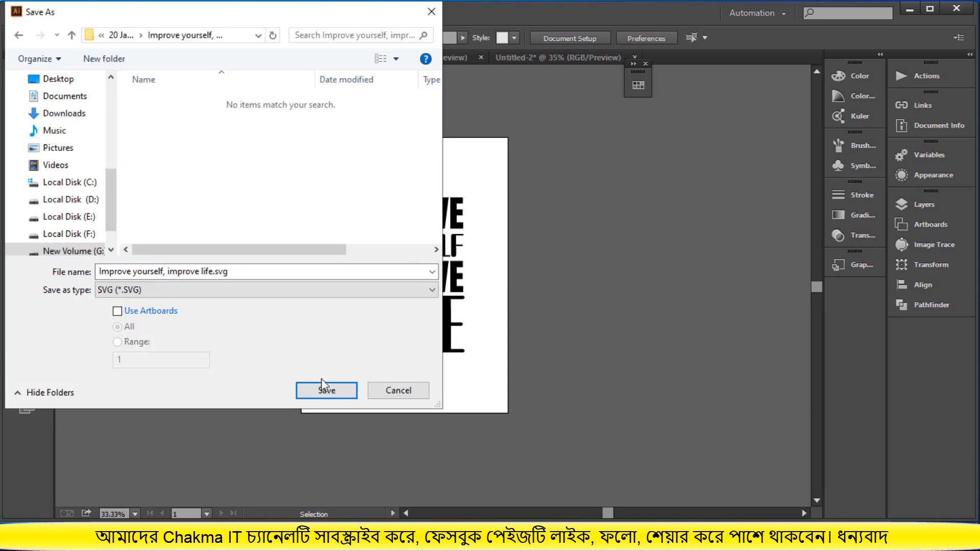
left_click(335, 393)
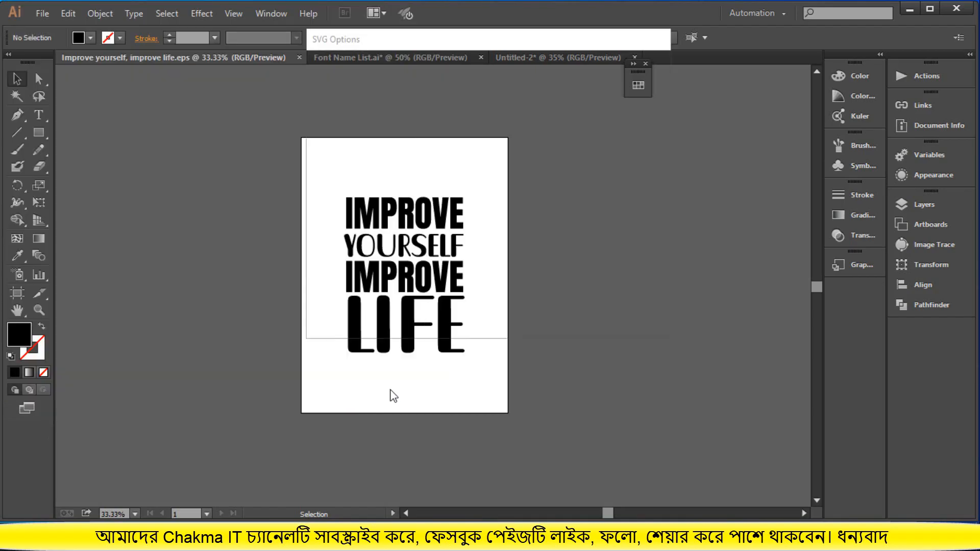
left_click(548, 307)
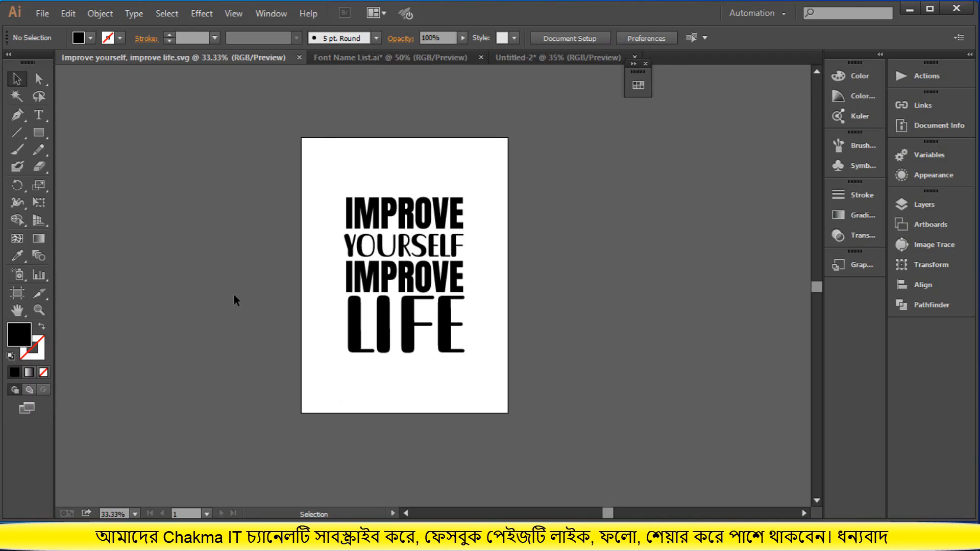
left_click(42, 12)
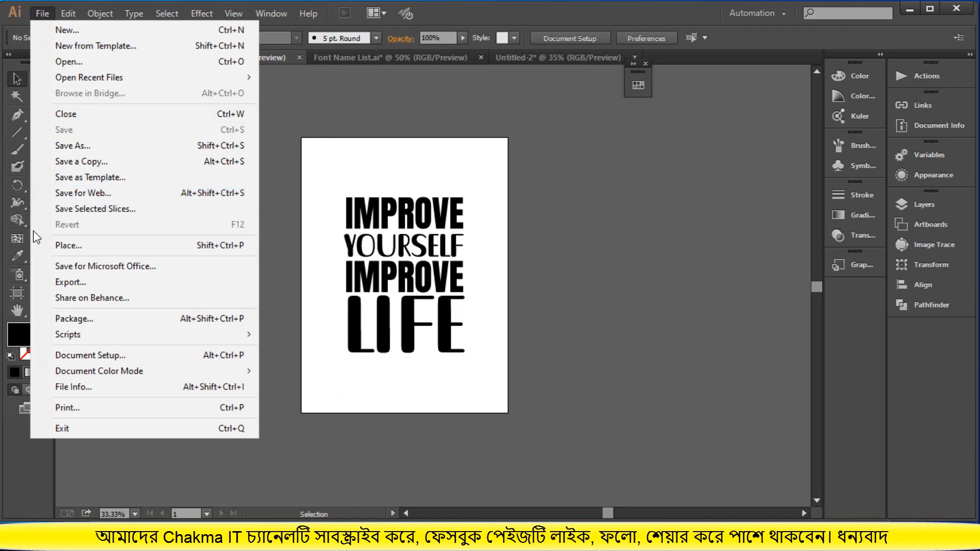
left_click(82, 147)
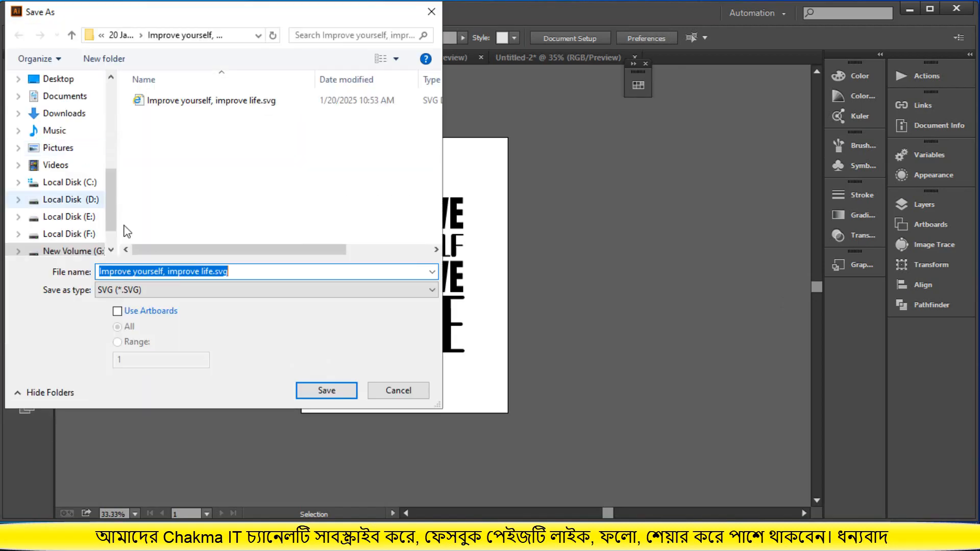
left_click(396, 392)
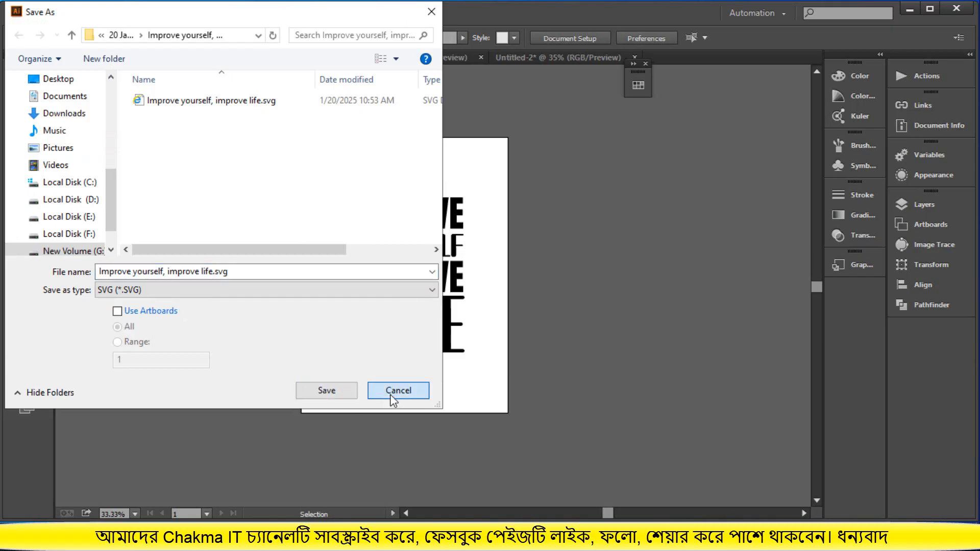
left_click(47, 19)
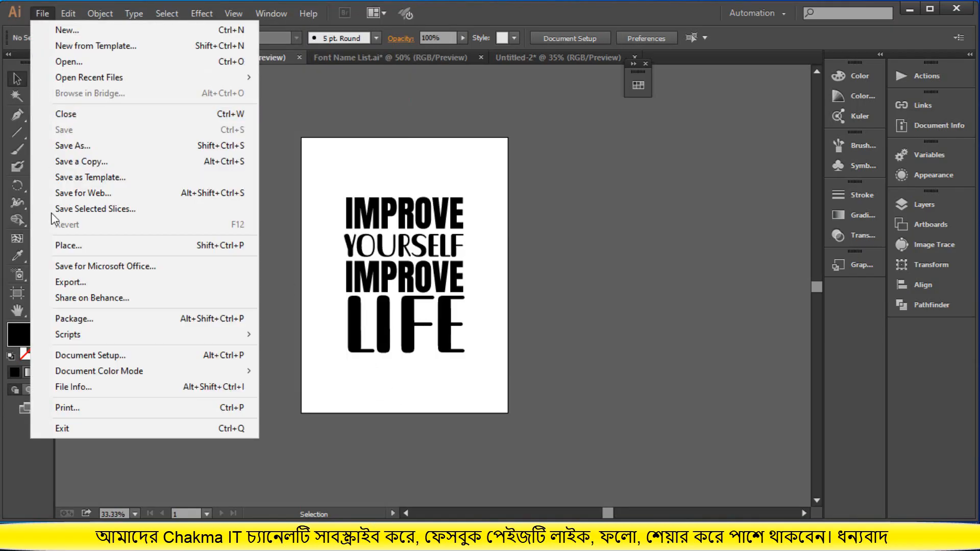
left_click(66, 283)
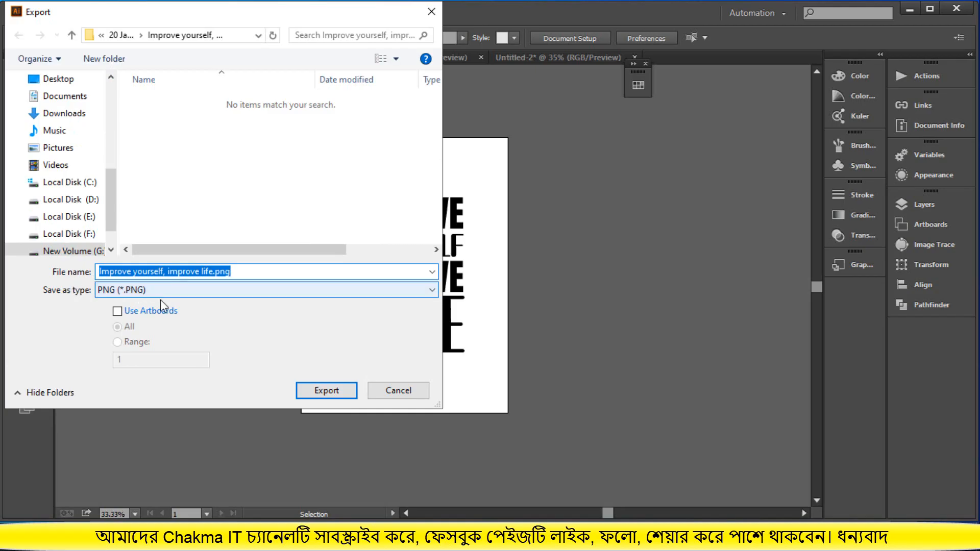
left_click(170, 292)
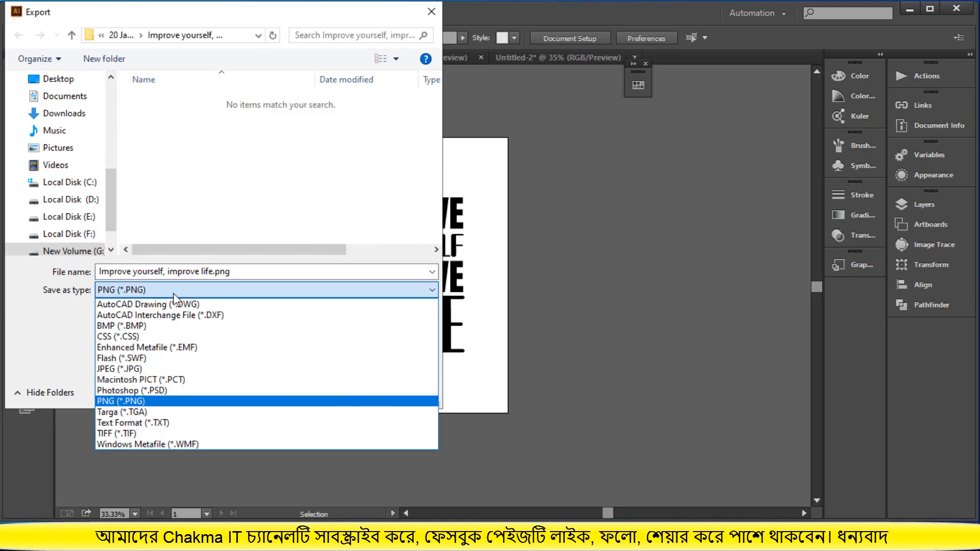
left_click(468, 319)
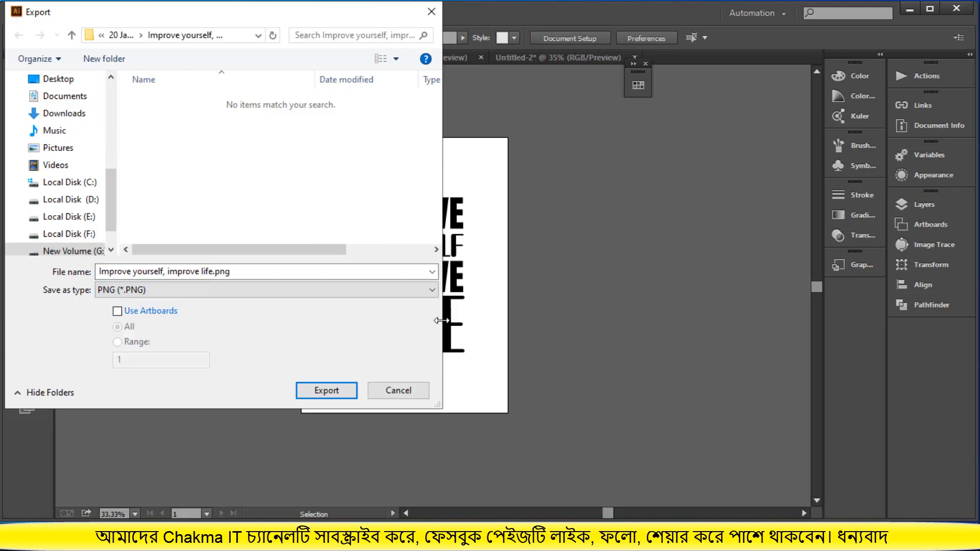
left_click(397, 388)
Export the design as AutoCAD Interchange File "Improve yourself, improve life.dxf" with the default 2010/2011/2012 version options
left_click(41, 15)
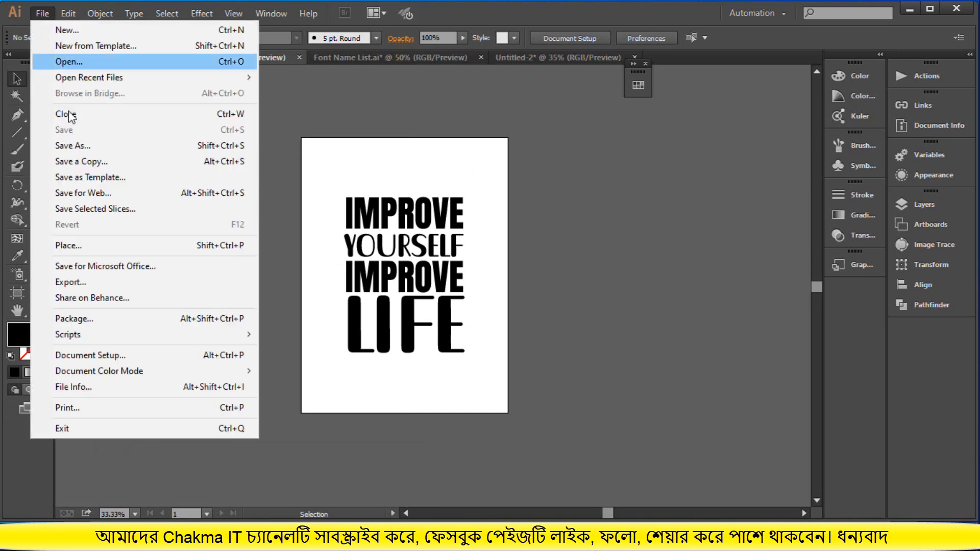
left_click(97, 281)
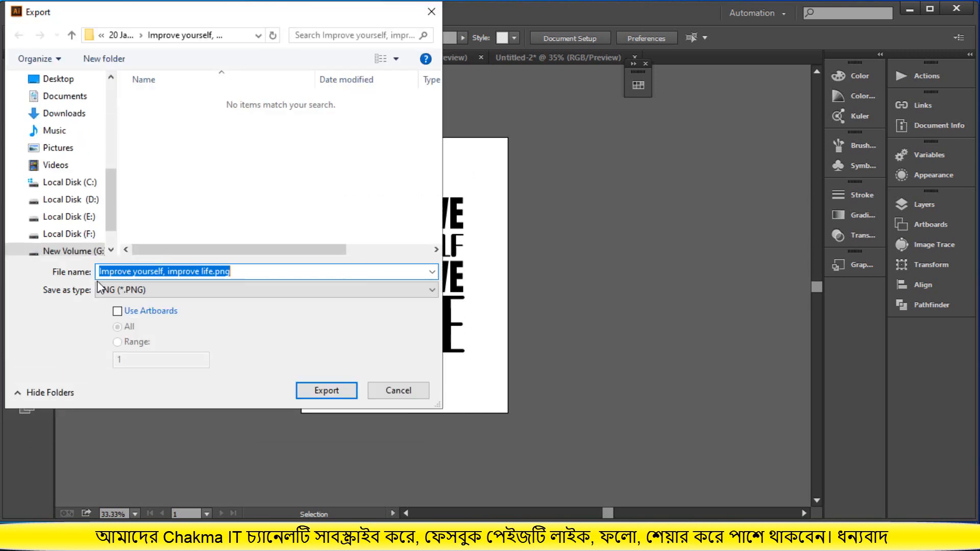
left_click(185, 290)
left_click(207, 313)
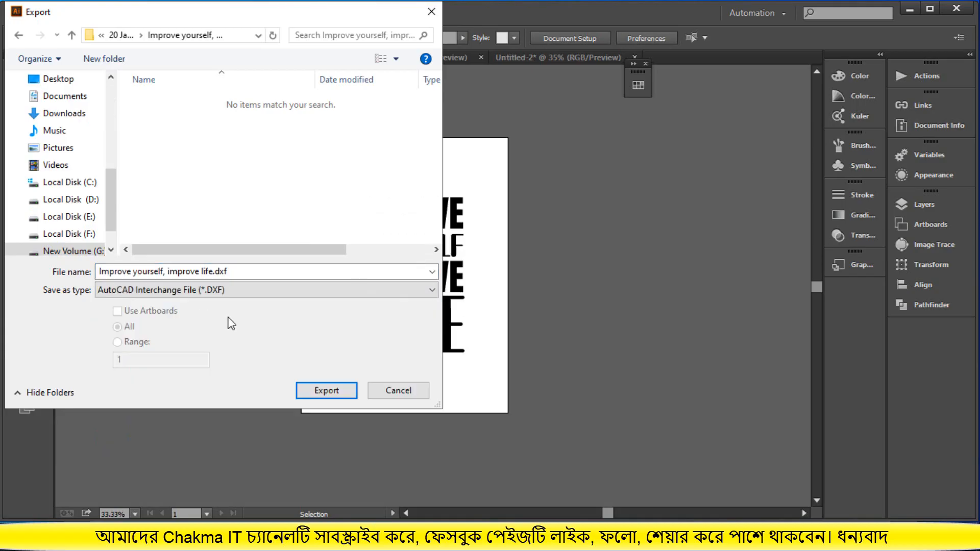
left_click(329, 390)
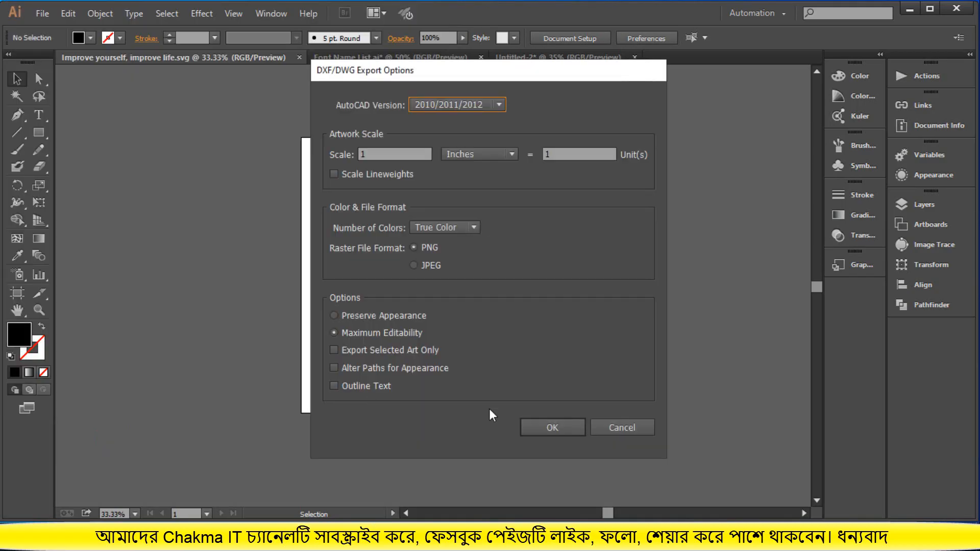
left_click(548, 429)
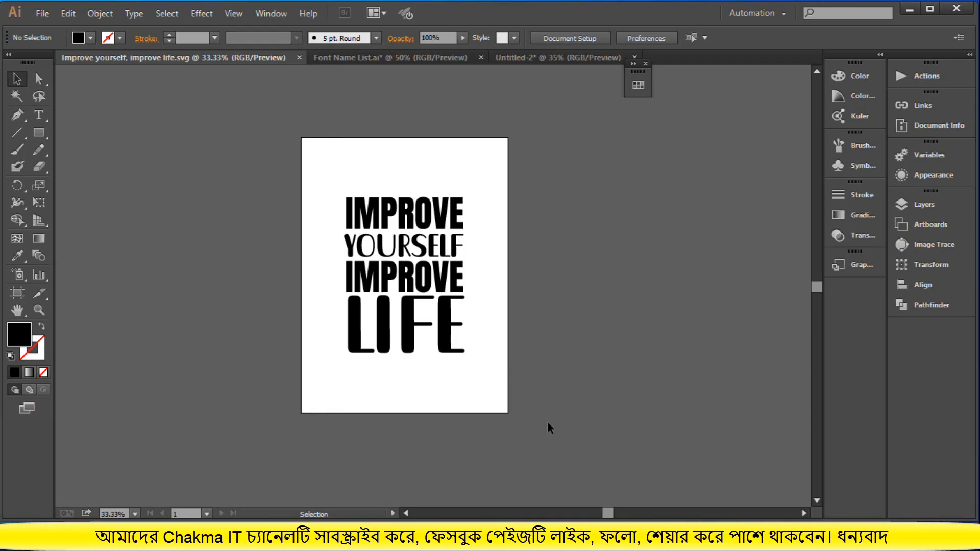
Export the design as a PNG using artboards, at High (300 ppi) resolution with a transparent background
left_click(43, 14)
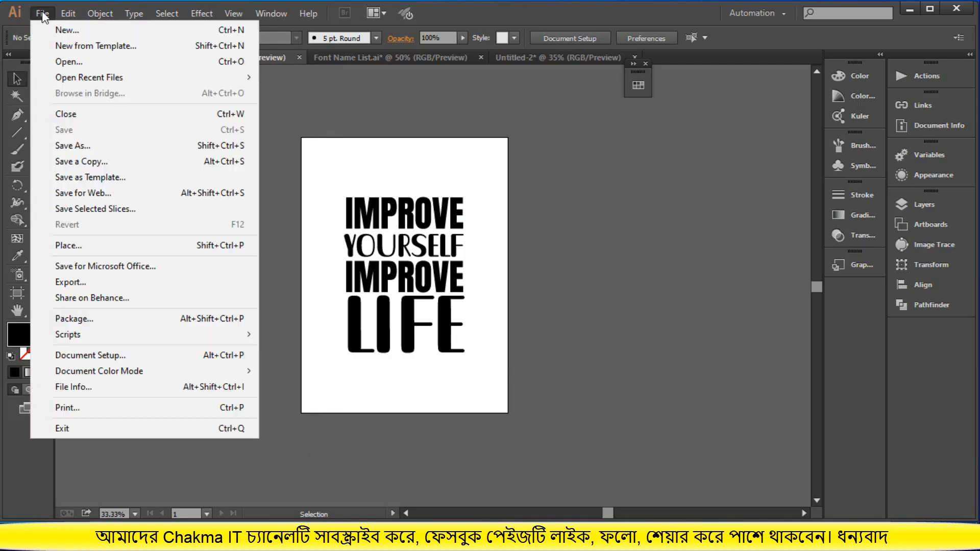
left_click(94, 281)
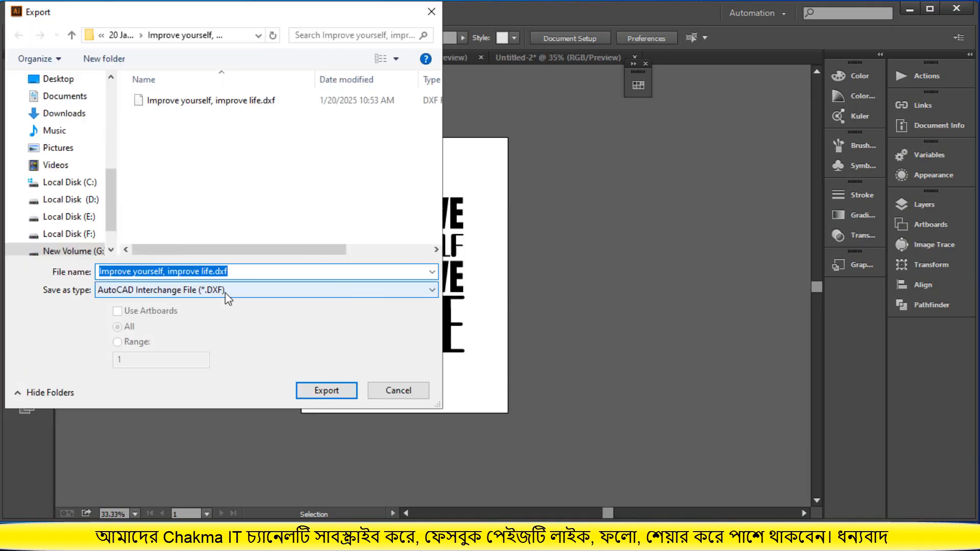
left_click(224, 291)
left_click(212, 401)
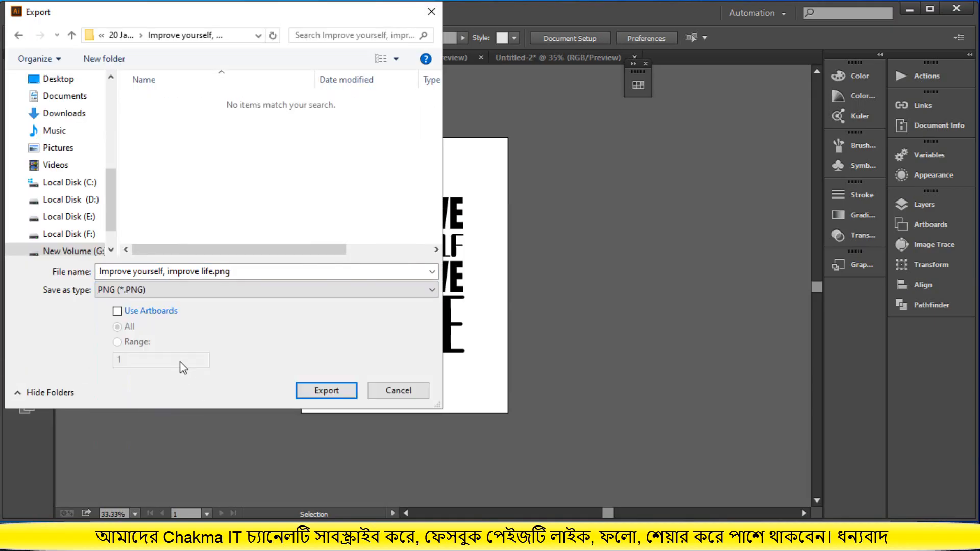
left_click(117, 311)
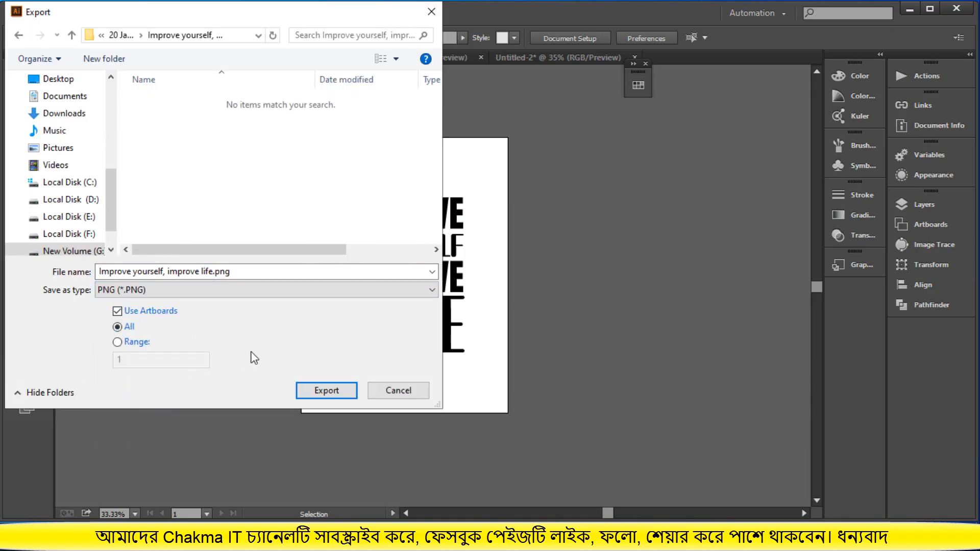
left_click(312, 392)
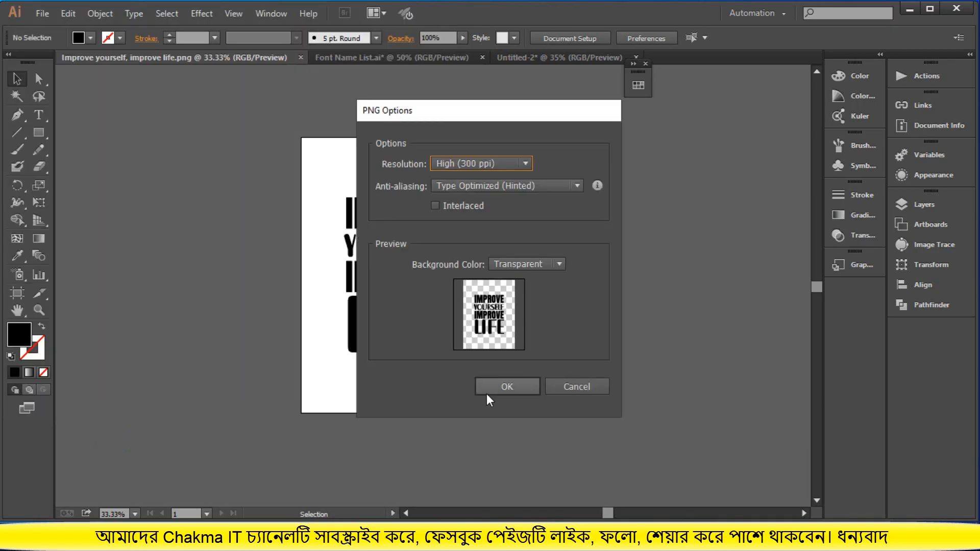
left_click(492, 390)
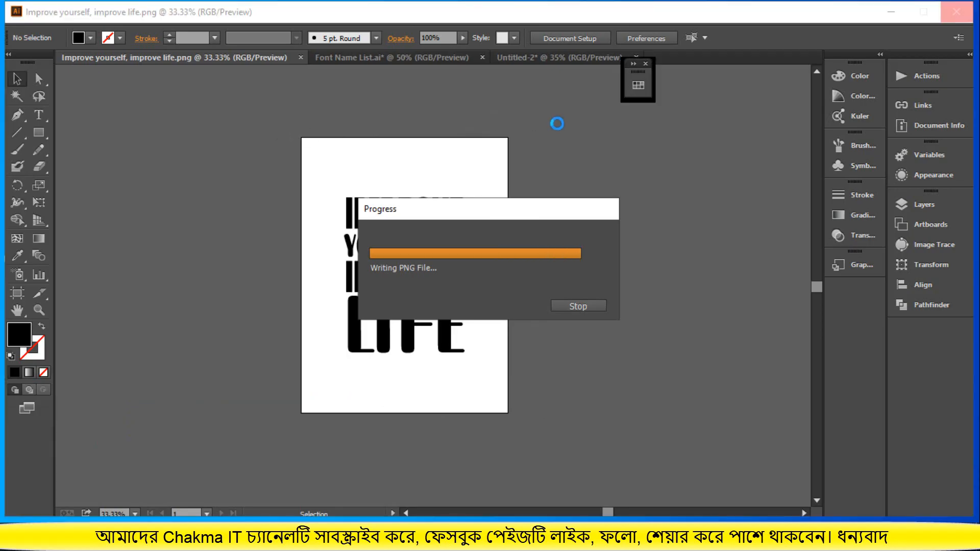
Switch to the Untitled-2 mockup document and delete the old "Your Growth Your Power" designs from all four T-shirts
left_click(568, 60)
left_click_drag(302, 176, 579, 193)
key("Delete")
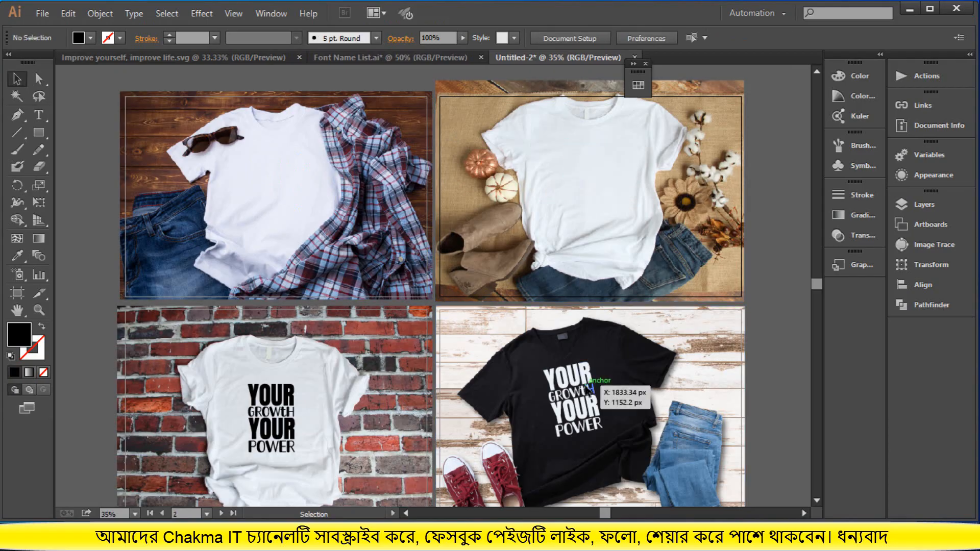
left_click(586, 390)
key("Delete")
left_click(283, 403)
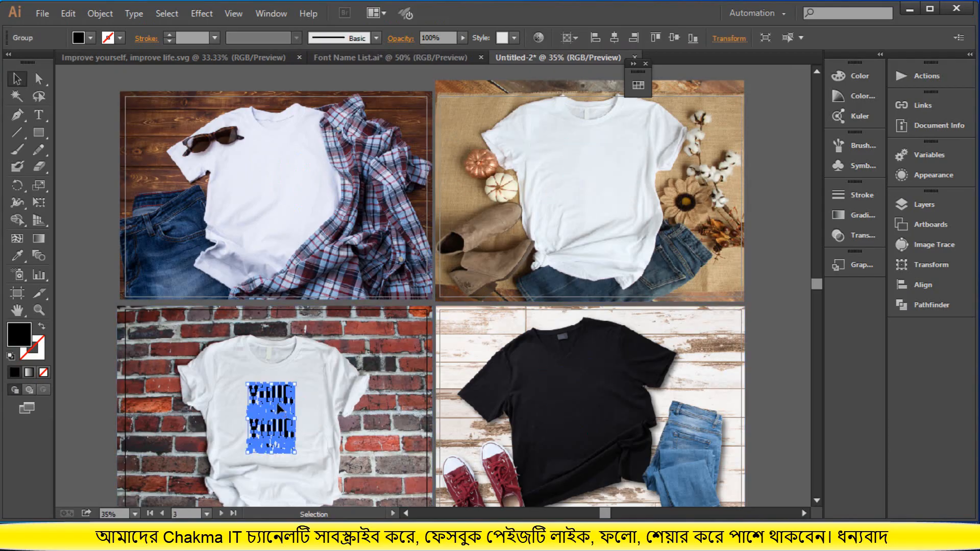
key("Delete")
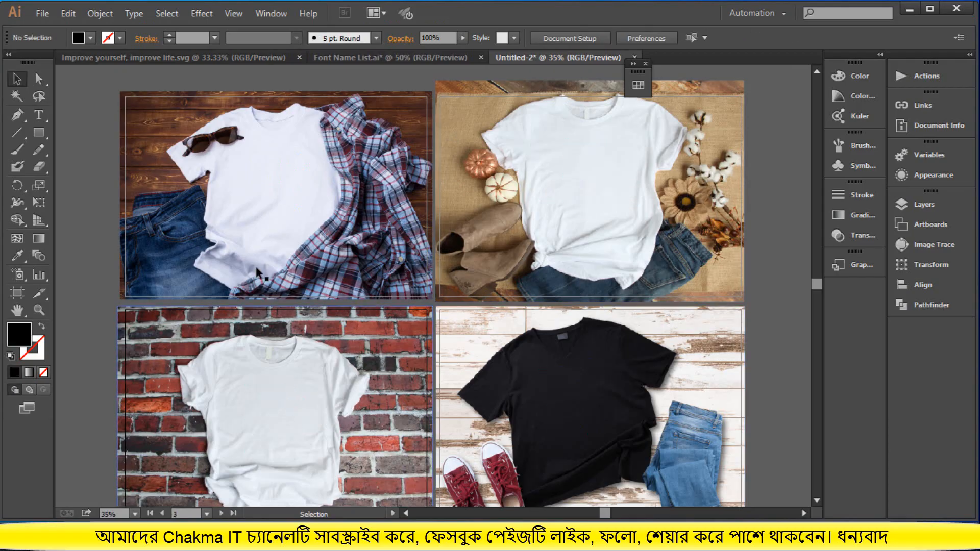
Place "Improve yourself, improve life.svg" on the white T-shirt beside the plaid shirt and copy the design onto the other three T-shirts
left_click(42, 20)
left_click(67, 243)
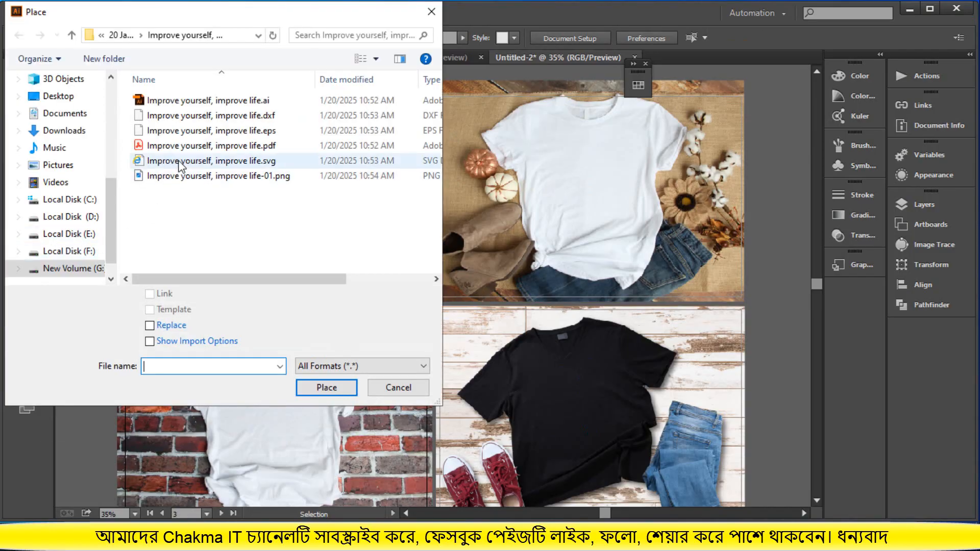
left_click(180, 161)
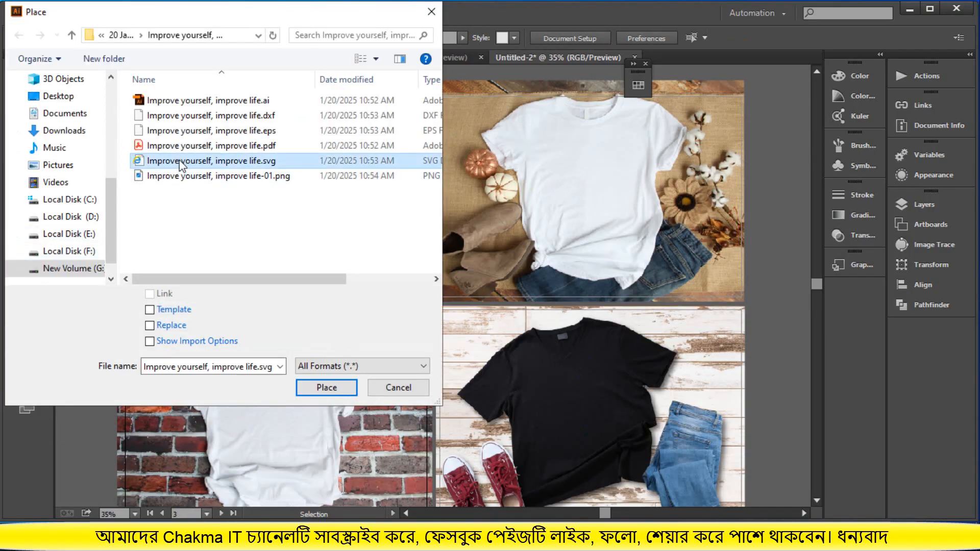
left_click(330, 388)
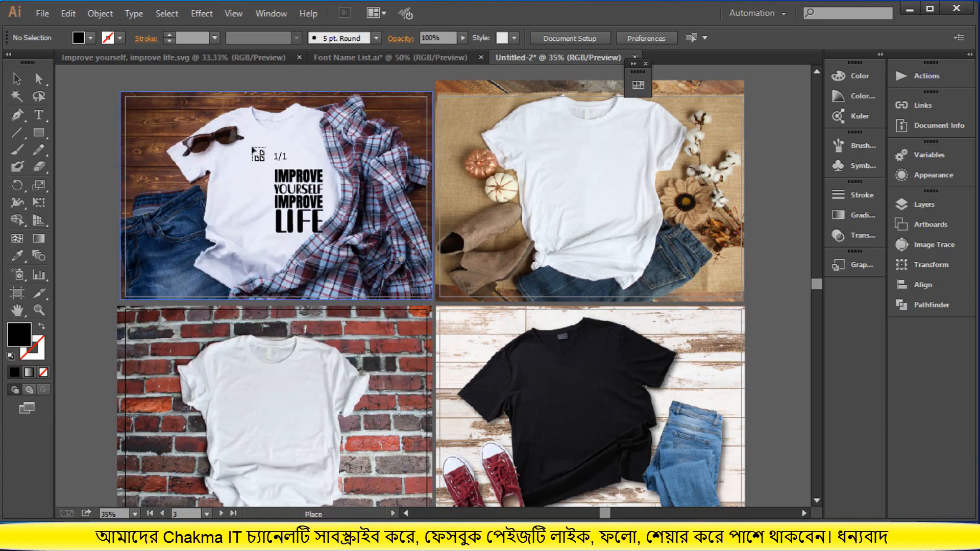
left_click_drag(249, 147, 299, 251)
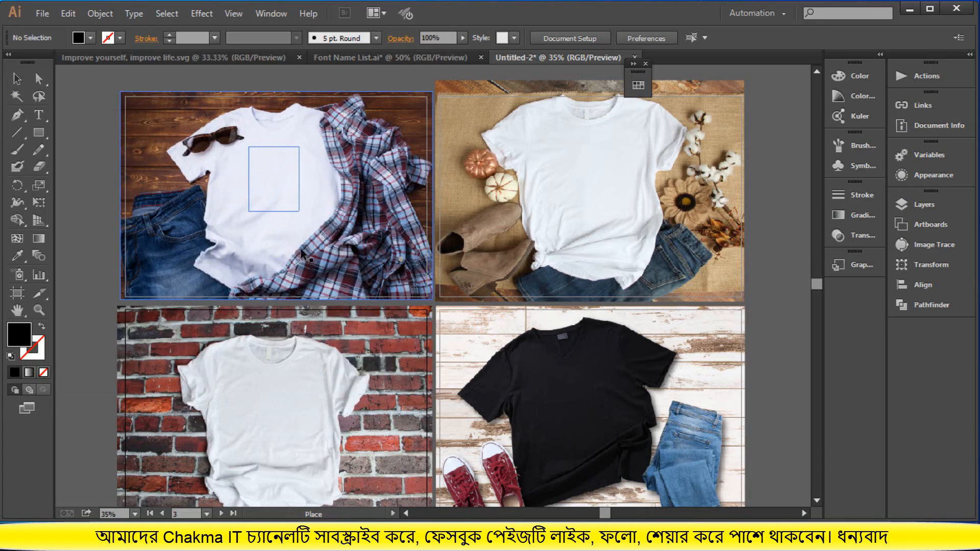
left_click_drag(283, 207, 274, 425)
left_click_drag(259, 417, 607, 427)
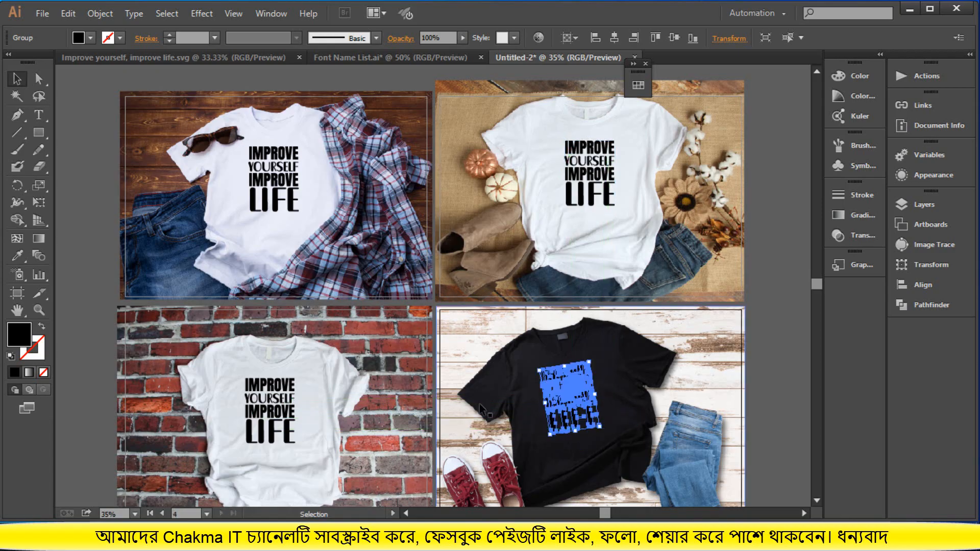
Recolor the black T-shirt's design with the near-white sampled by Eyedropper from a white T-shirt, and nudge the design slightly into position
left_click(19, 258)
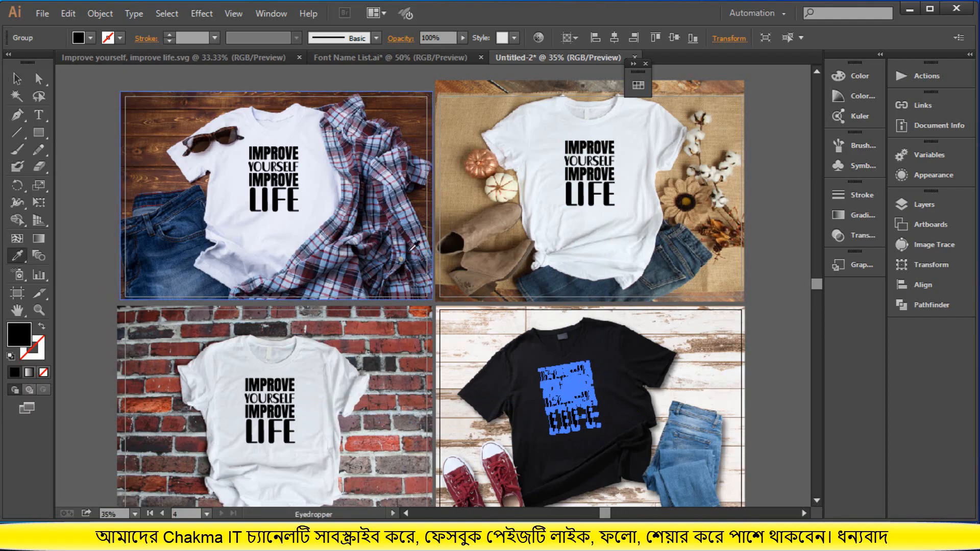
left_click(564, 230)
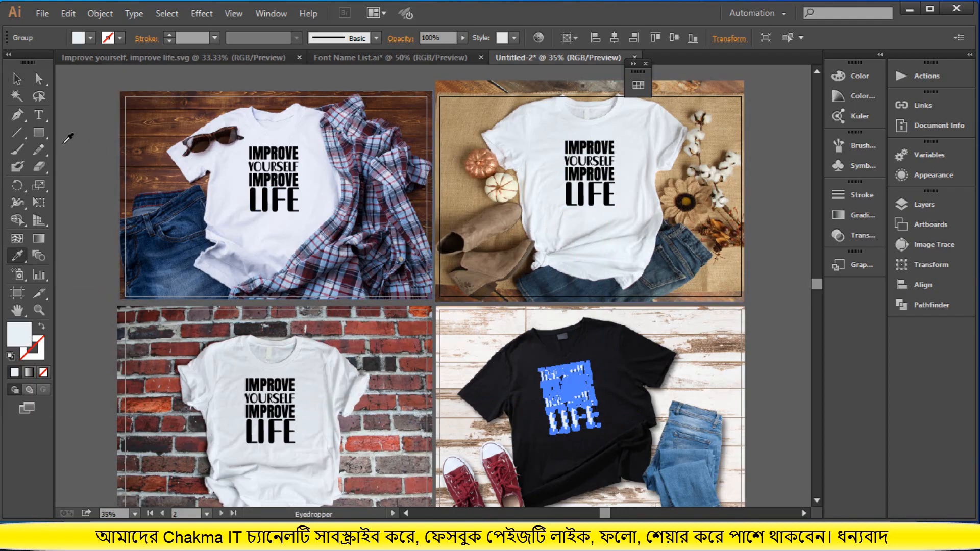
key("v")
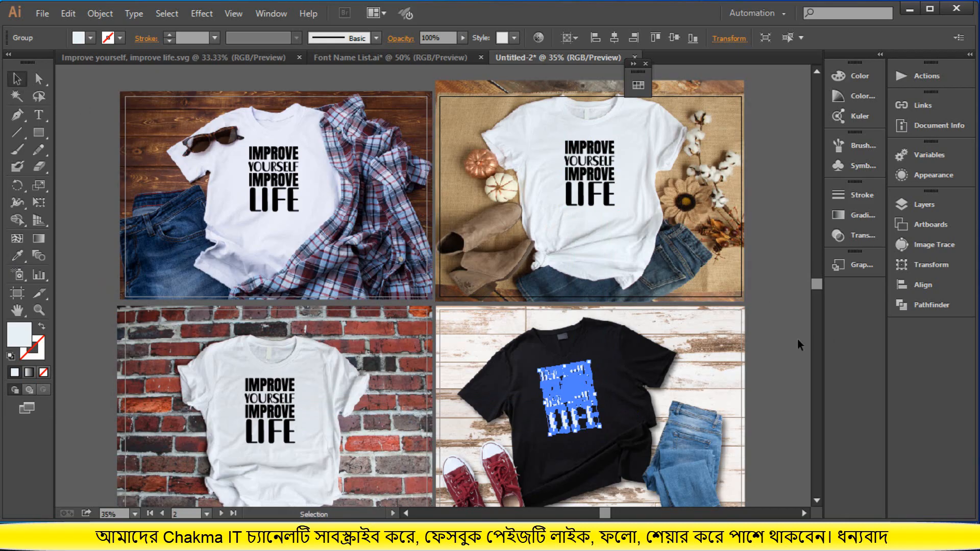
left_click(757, 359)
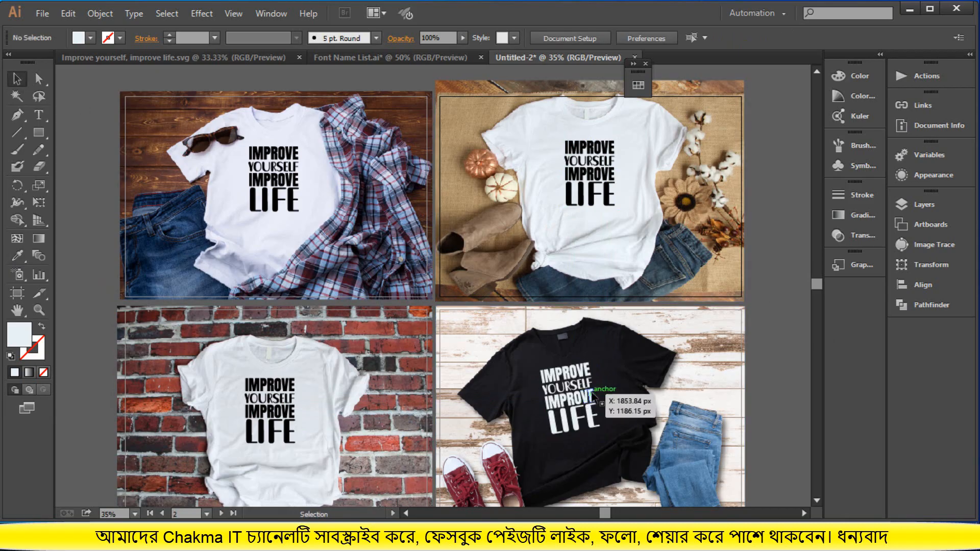
left_click_drag(568, 393, 573, 395)
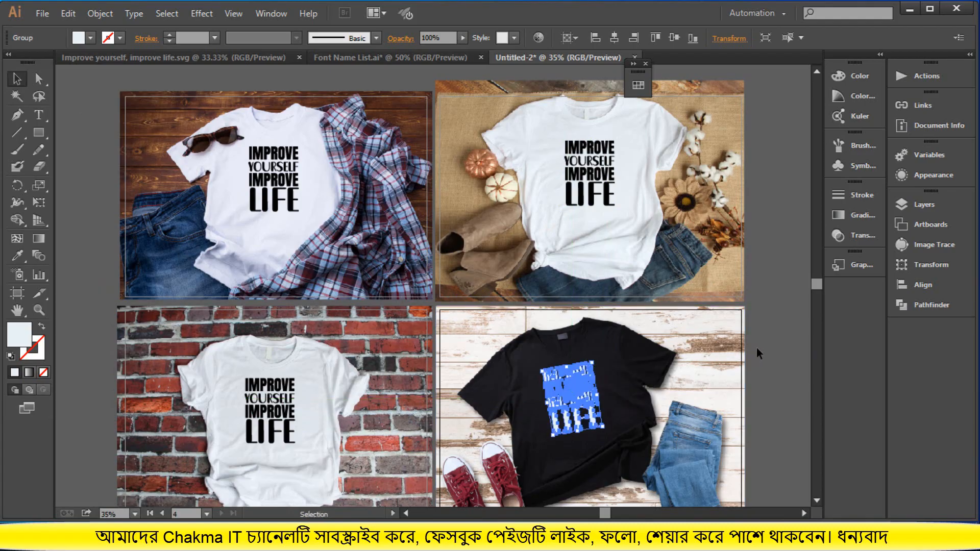
left_click(783, 354)
Set up a JPEG export named "Improve yourself, improve life" and create a folder named "Mockups" in the design's folder
left_click(43, 13)
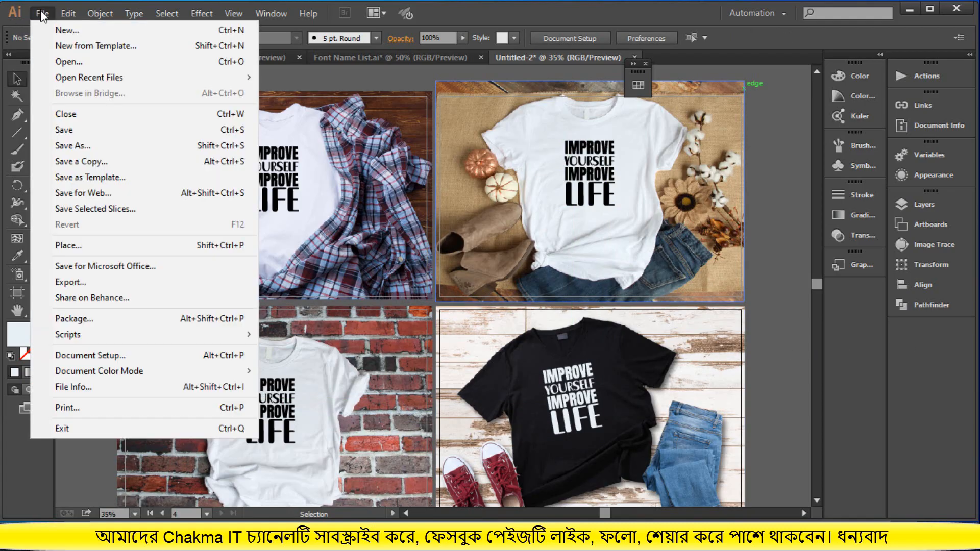
left_click(76, 279)
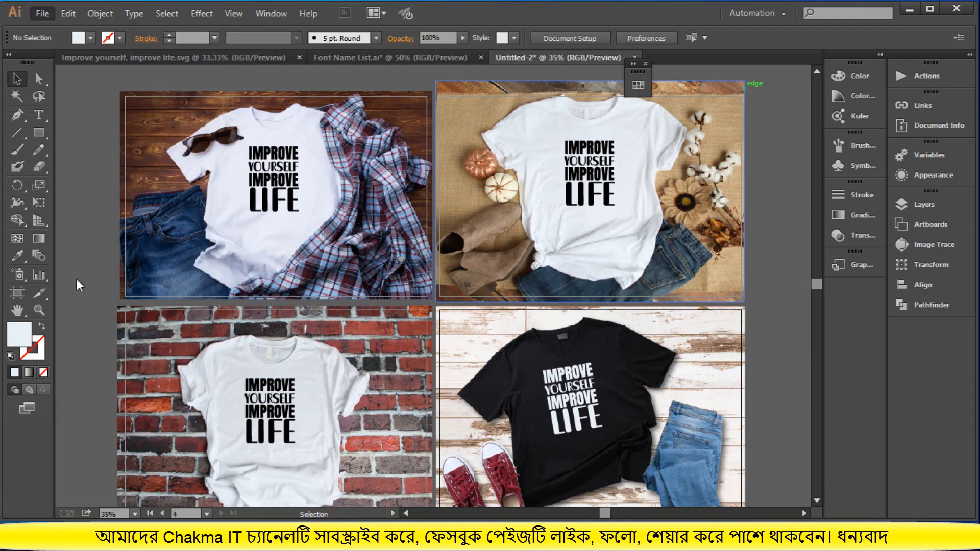
right_click(153, 274)
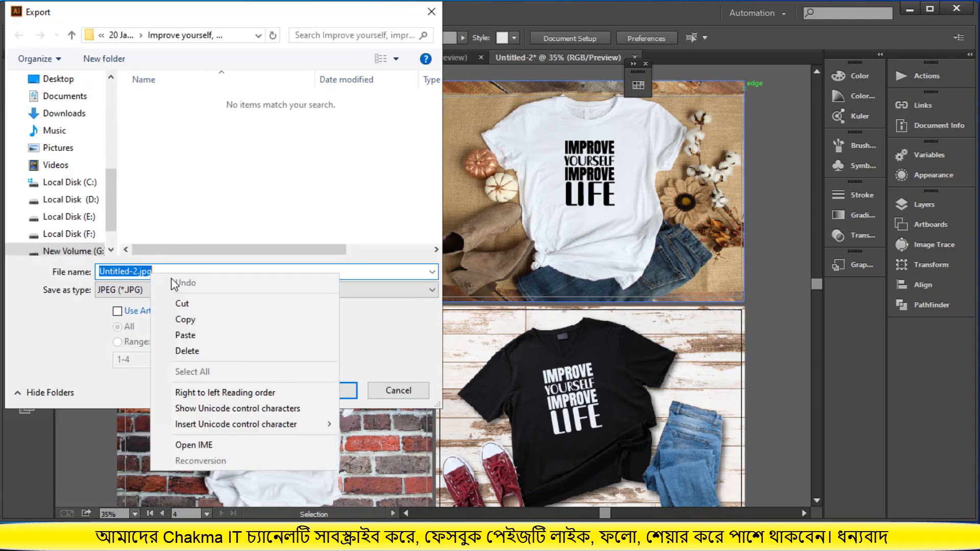
left_click(197, 333)
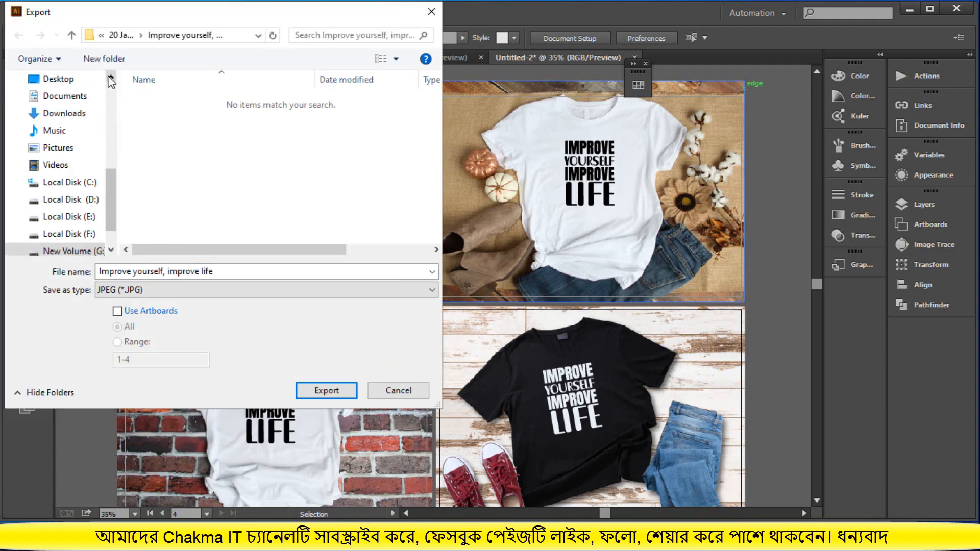
left_click(104, 59)
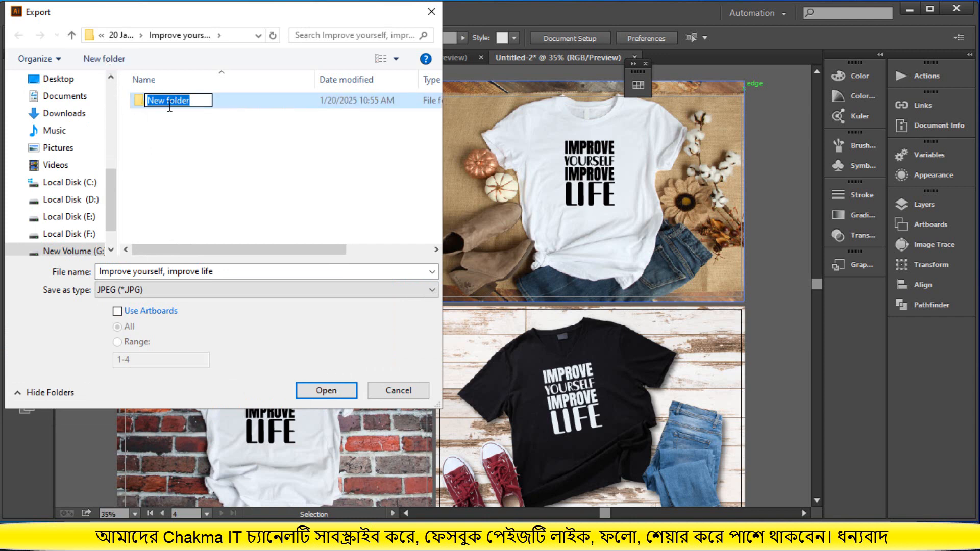
type("Moc")
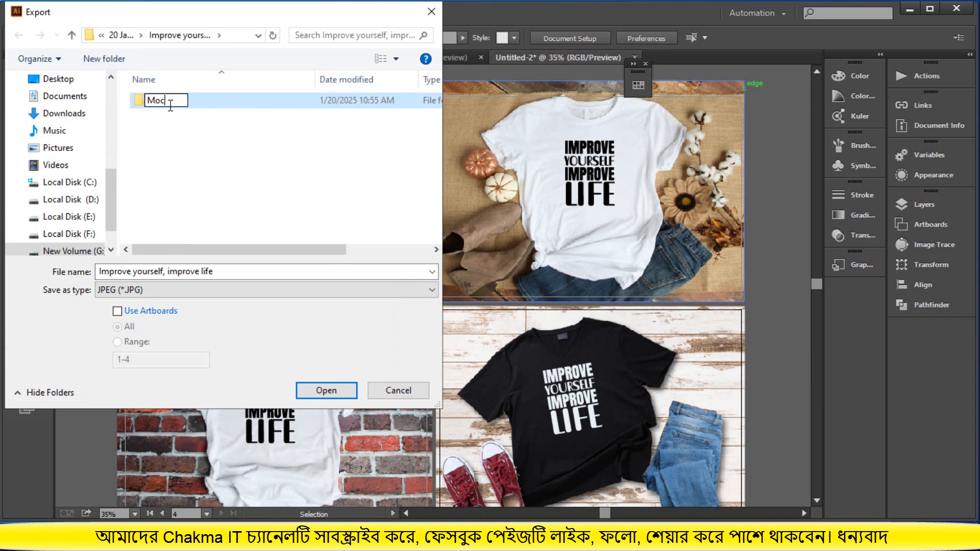
type("kups")
Export all artboards as JPEG into the Mockups folder, in RGB at Maximum quality 10 and Screen (72 ppi) resolution
left_click(120, 314)
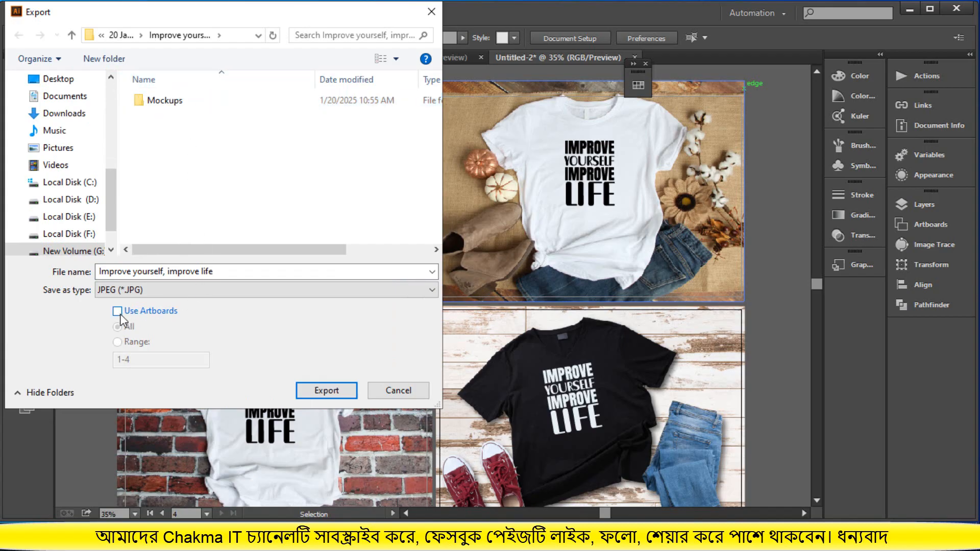
left_click(118, 312)
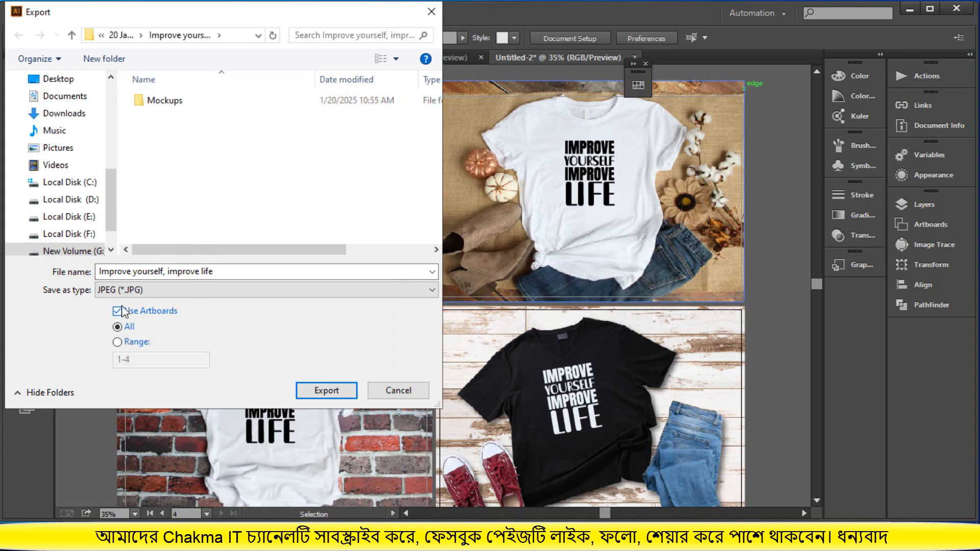
double_click(164, 105)
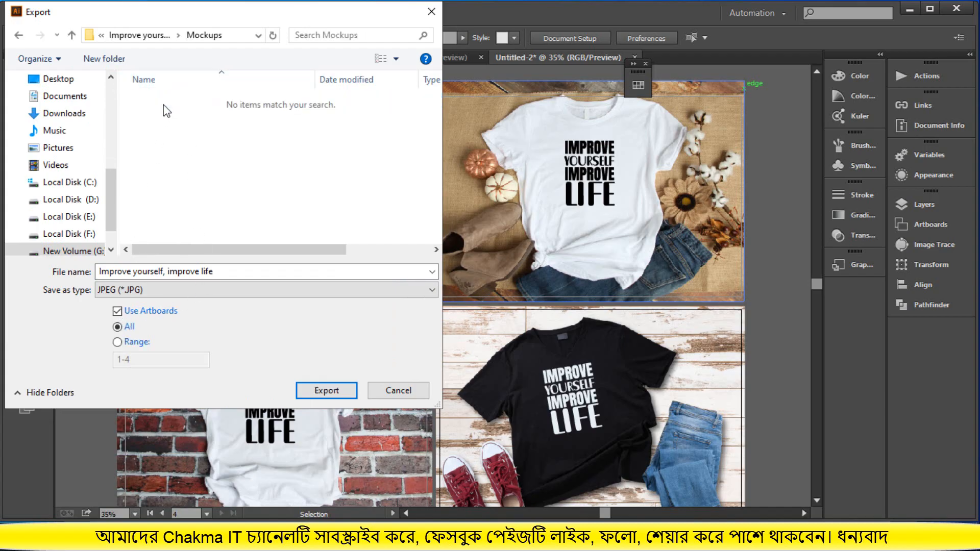
left_click(329, 393)
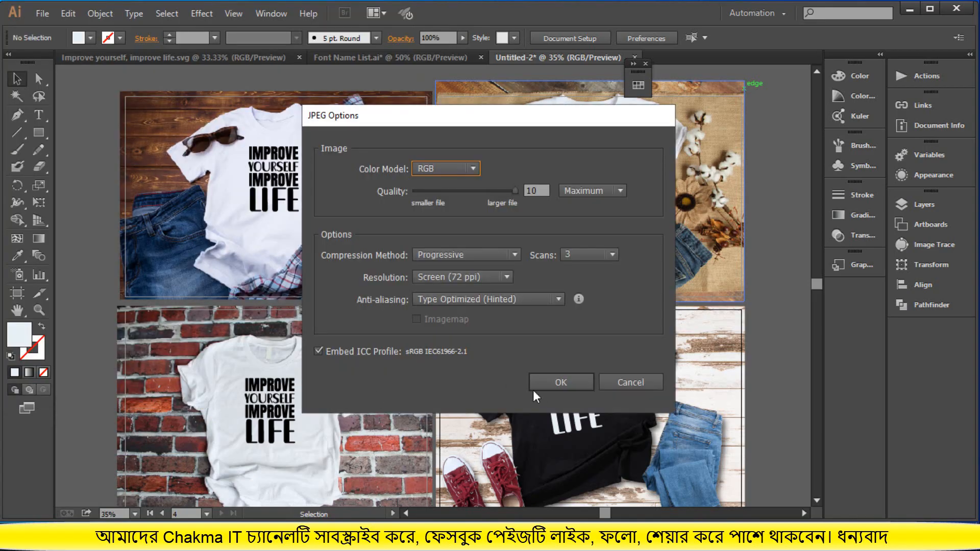
left_click(560, 385)
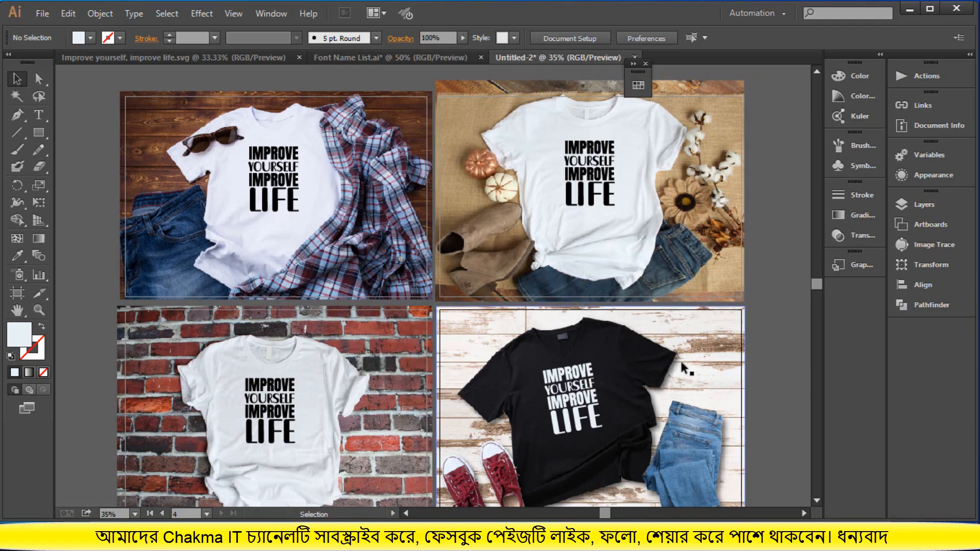
Switch to the ChatGPT page in the browser and go through the first five sites in its top 10 microstock list
left_click(466, 537)
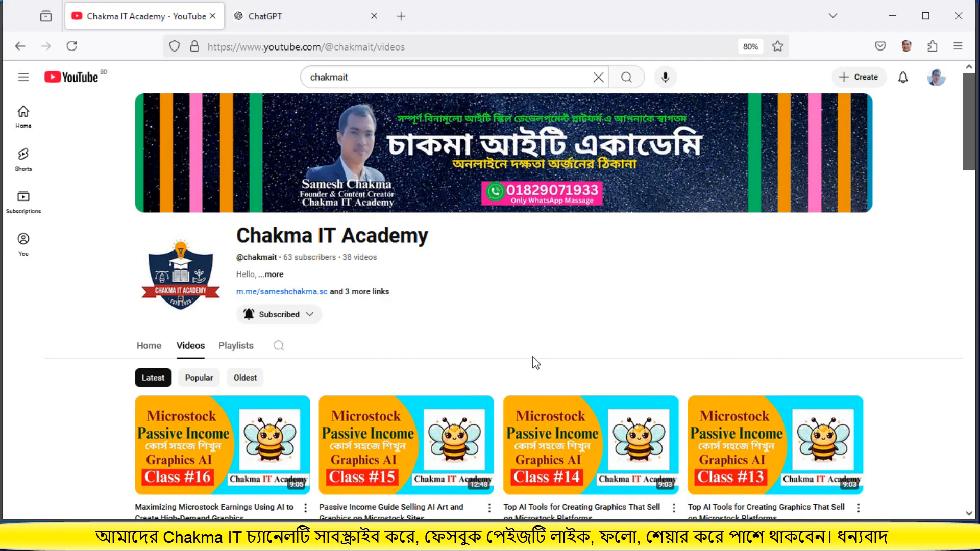
left_click(299, 23)
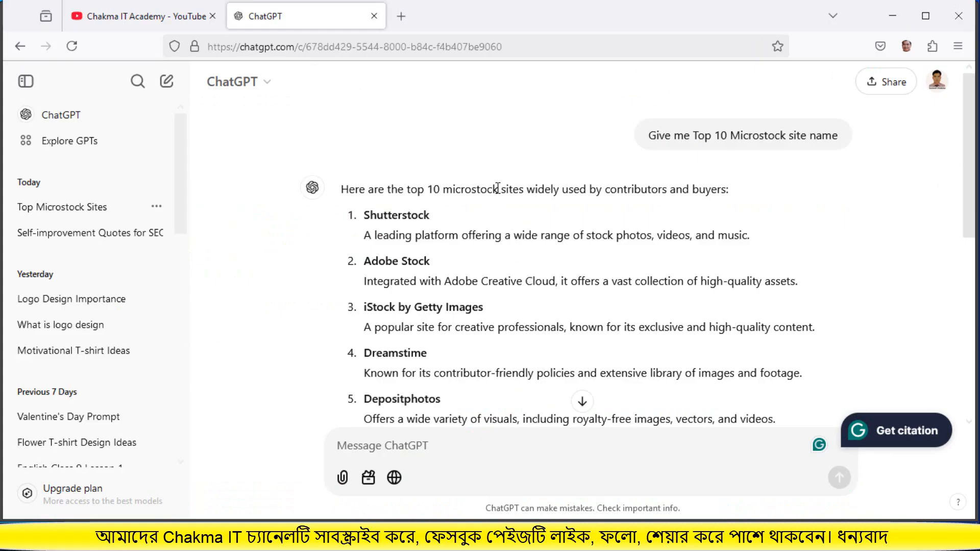
left_click_drag(498, 188, 409, 188)
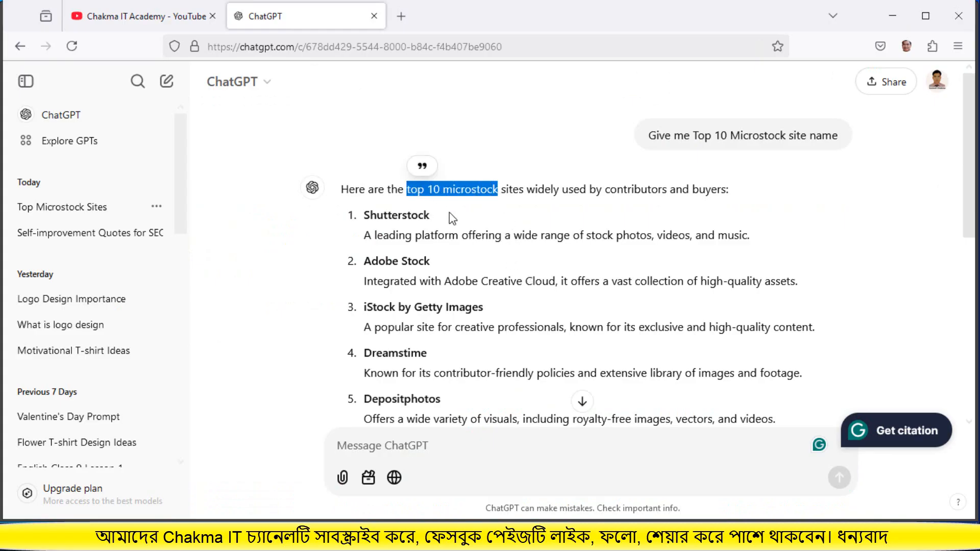
left_click_drag(449, 214, 371, 211)
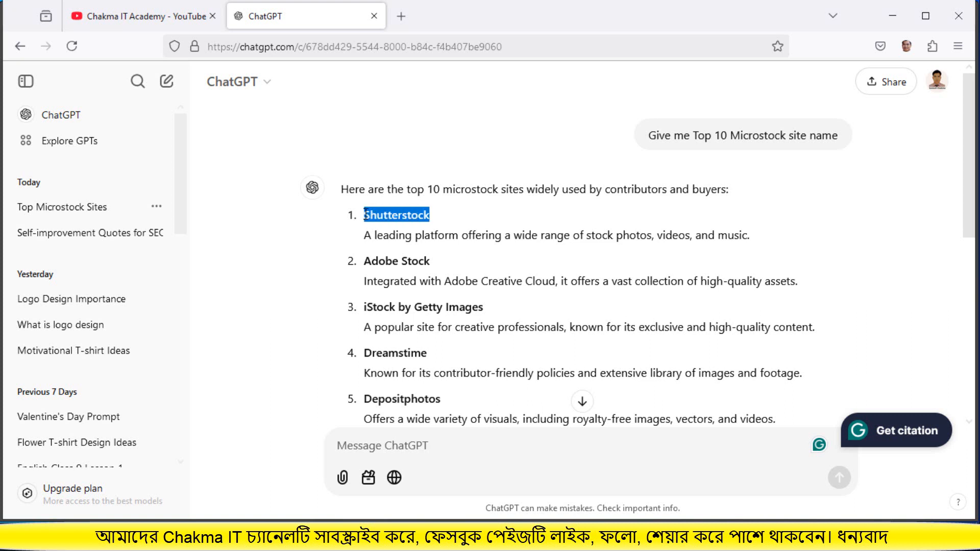
left_click_drag(434, 261, 364, 261)
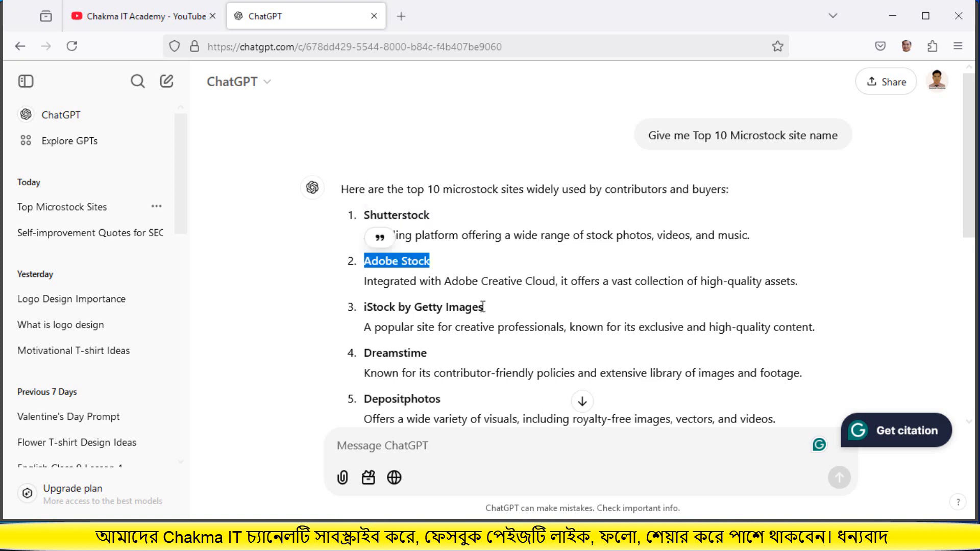
left_click_drag(483, 306, 372, 306)
left_click_drag(427, 353, 381, 354)
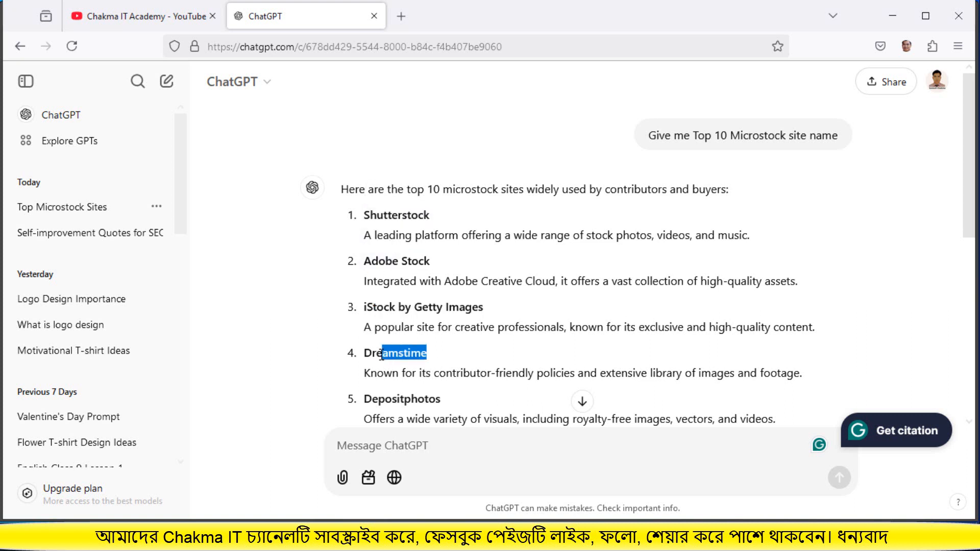
left_click_drag(455, 399, 385, 401)
Review the remaining sites in ChatGPT's microstock list, recheck the whole list, and return to the YouTube channel's videos page
scroll(478, 395, "down", 3)
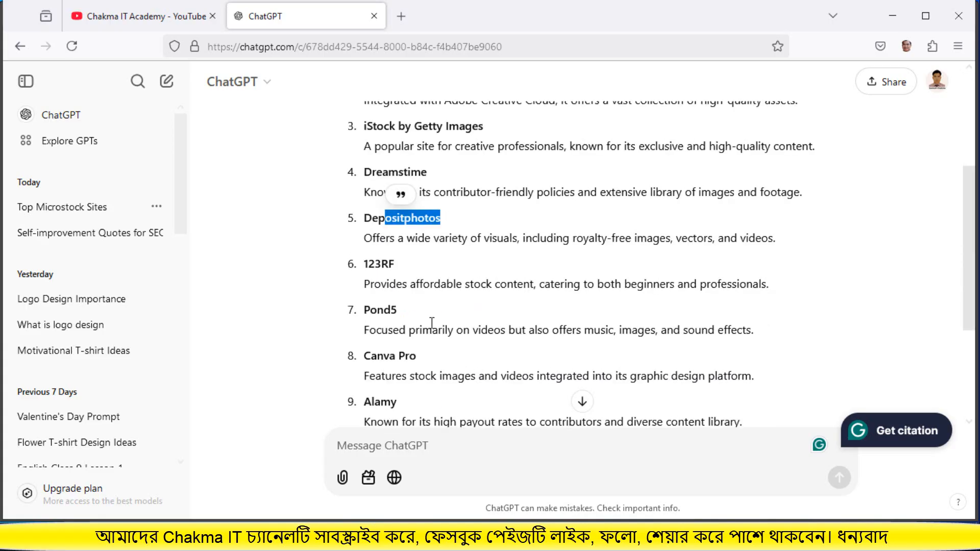
left_click_drag(419, 310, 365, 310)
left_click_drag(404, 264, 364, 264)
left_click_drag(440, 356, 363, 357)
scroll(416, 363, "down", 2)
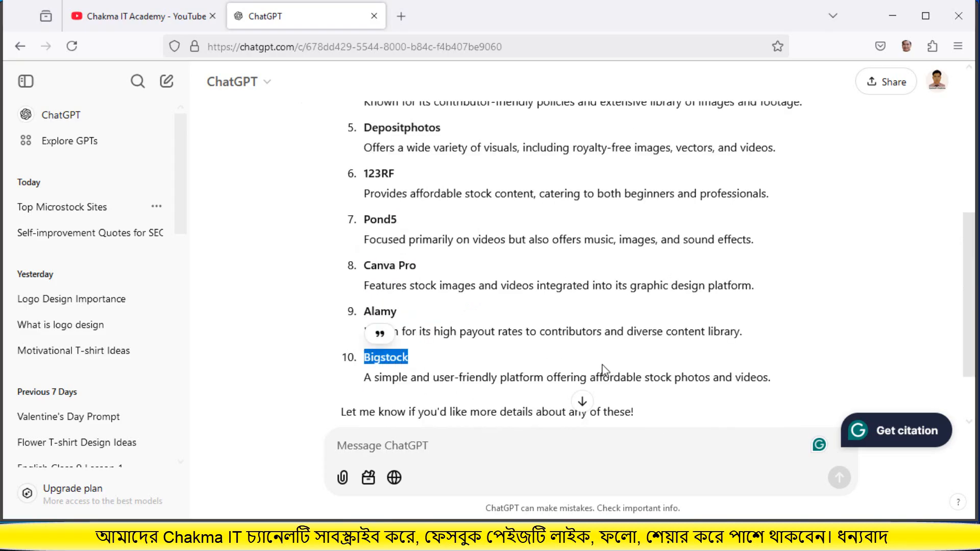
scroll(530, 276, "up", 6)
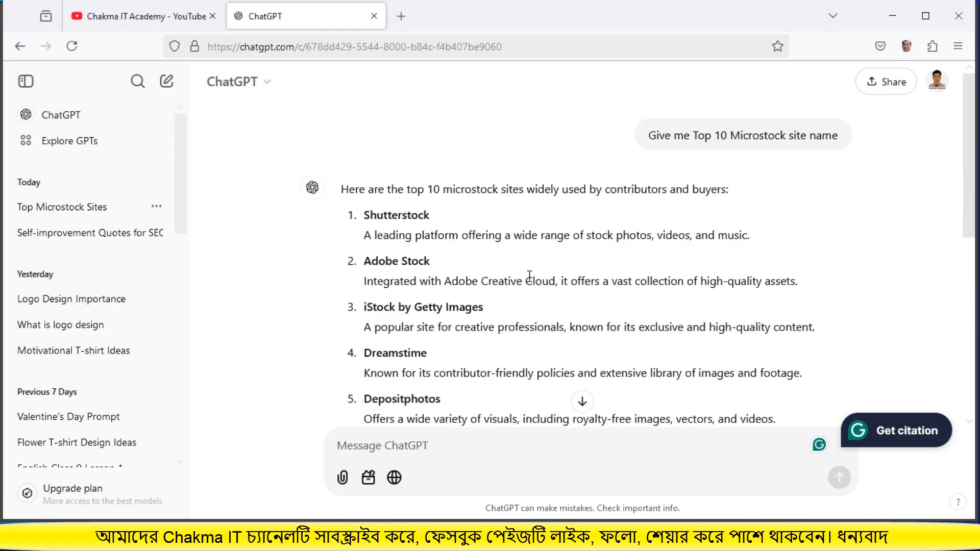
scroll(529, 277, "down", 2)
scroll(529, 276, "up", 2)
scroll(530, 281, "down", 6)
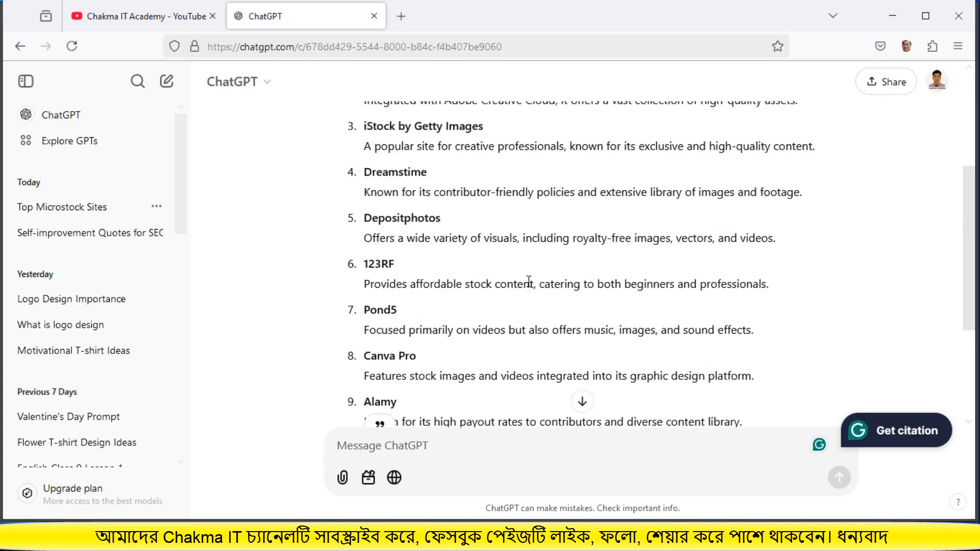
left_click(467, 314)
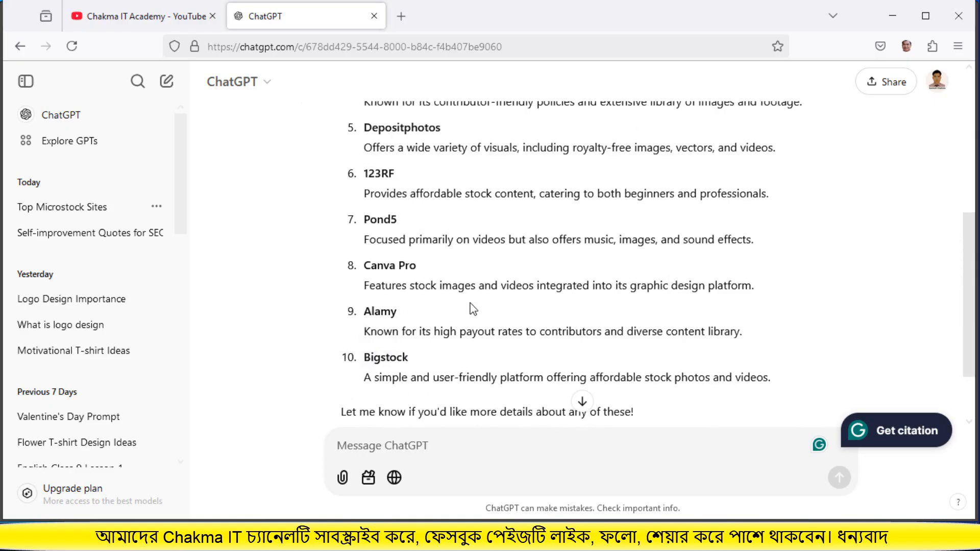
left_click(143, 22)
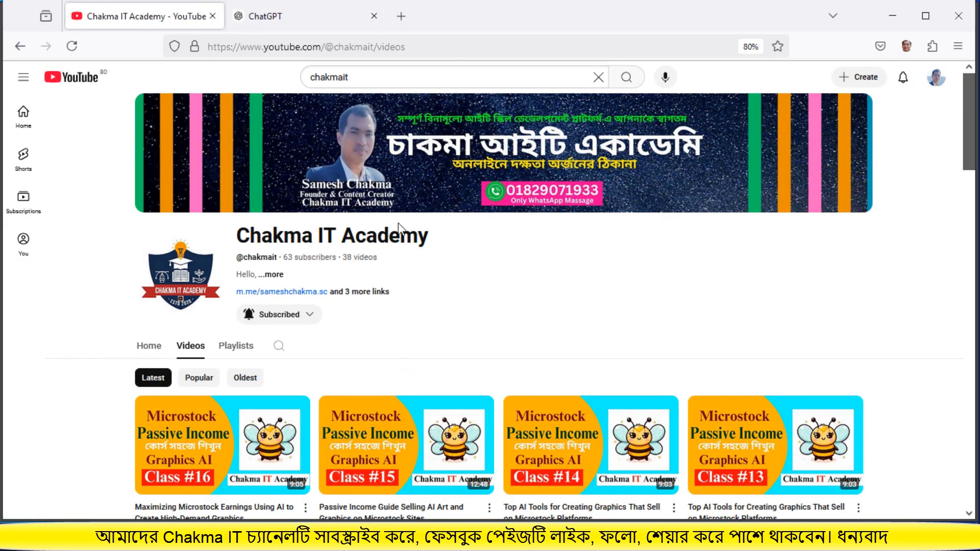